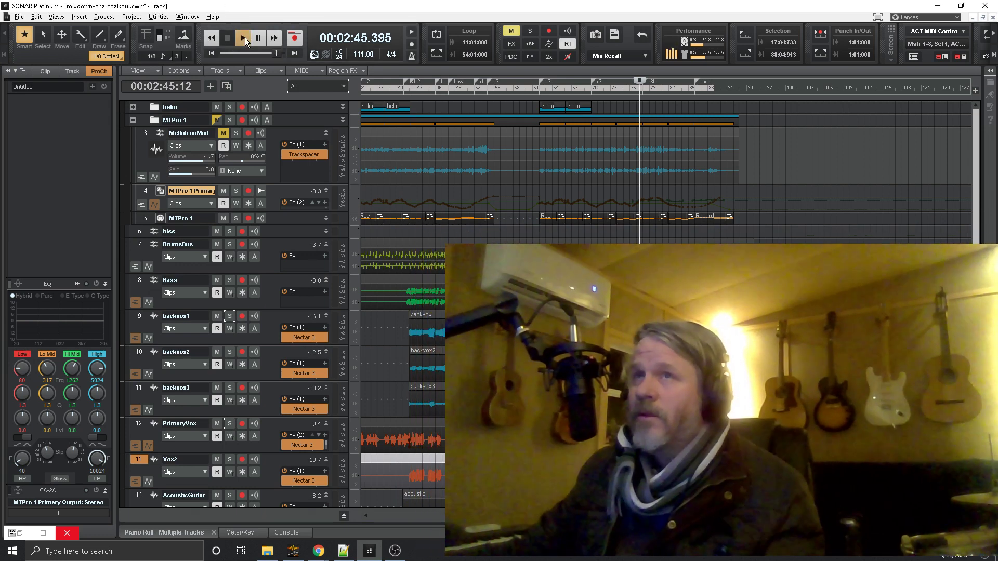
- Play the charcoalsoul mix and fit all tracks into the view at compact height
click(244, 37)
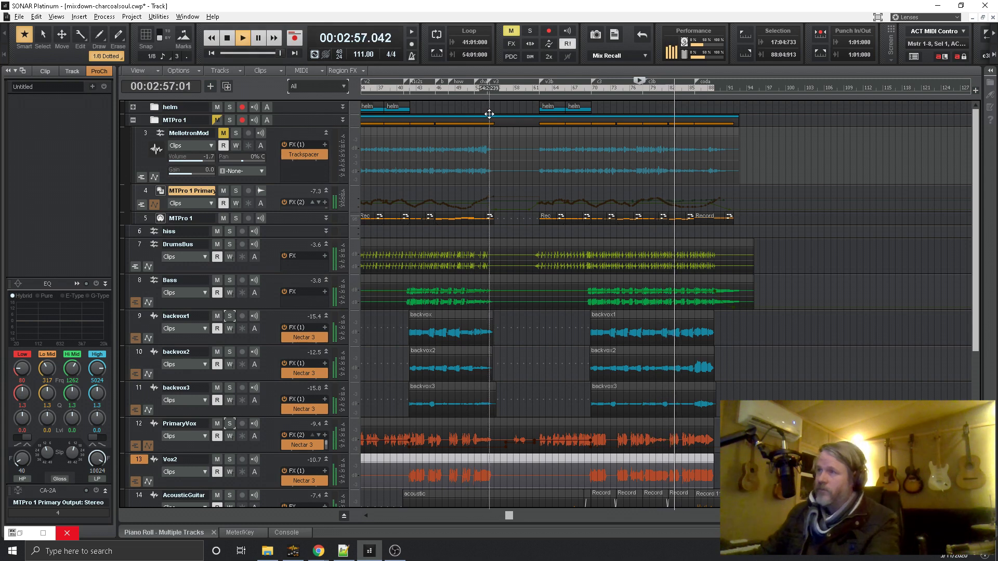
scroll(723, 267, down, 3)
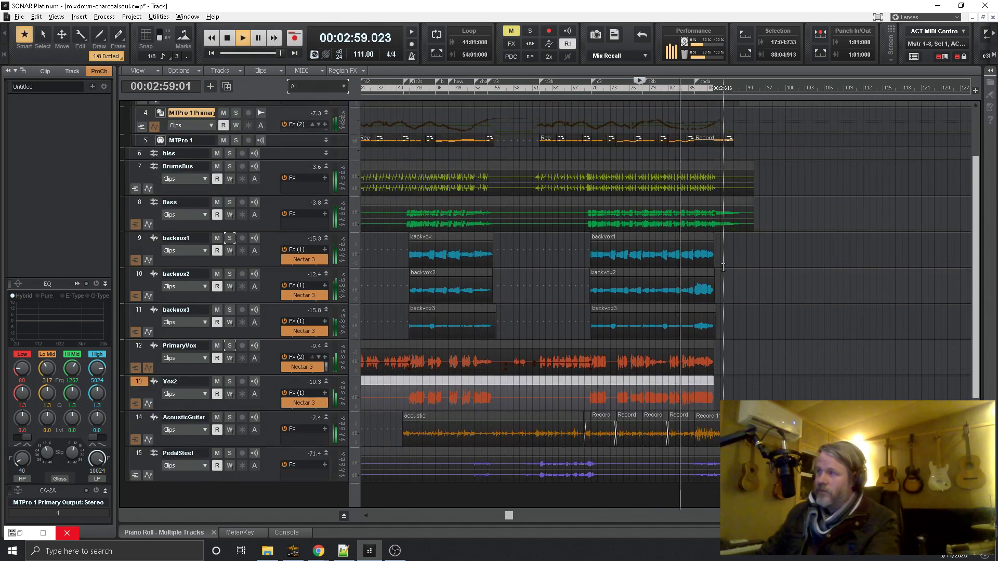
key(f)
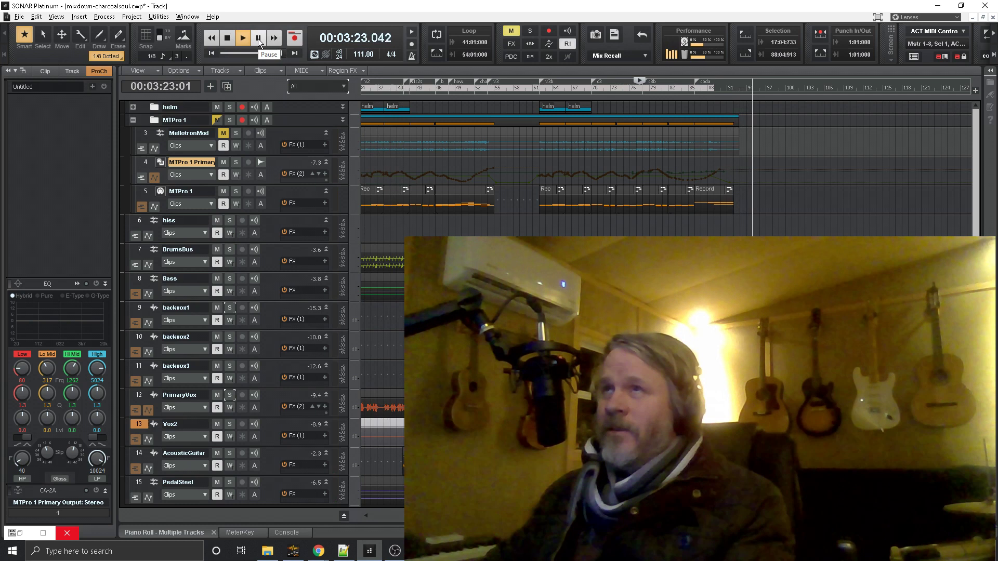
- Pause at 2:34 and solo backvox1, backvox2, backvox3, PrimaryVox and Vox2
click(259, 41)
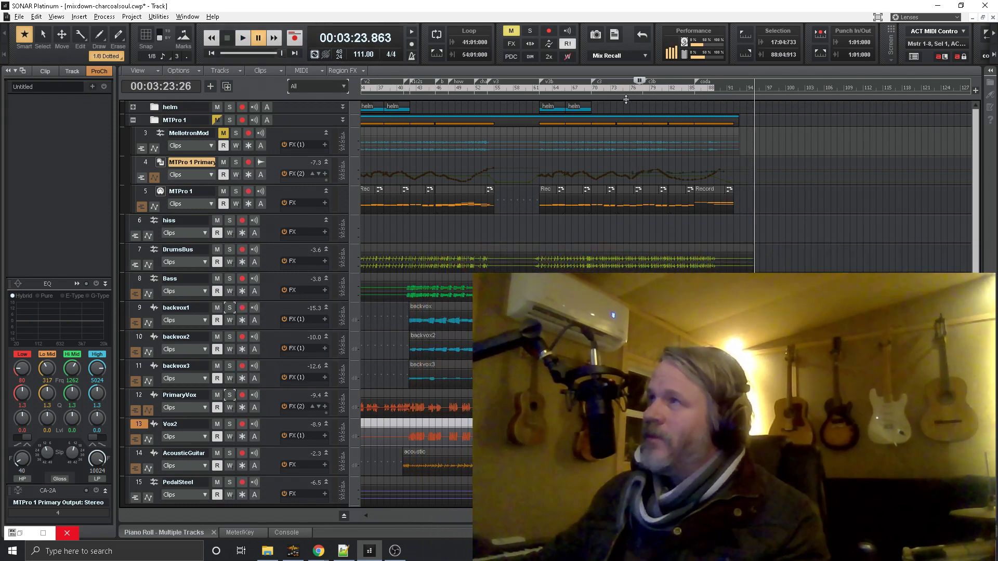
click(607, 87)
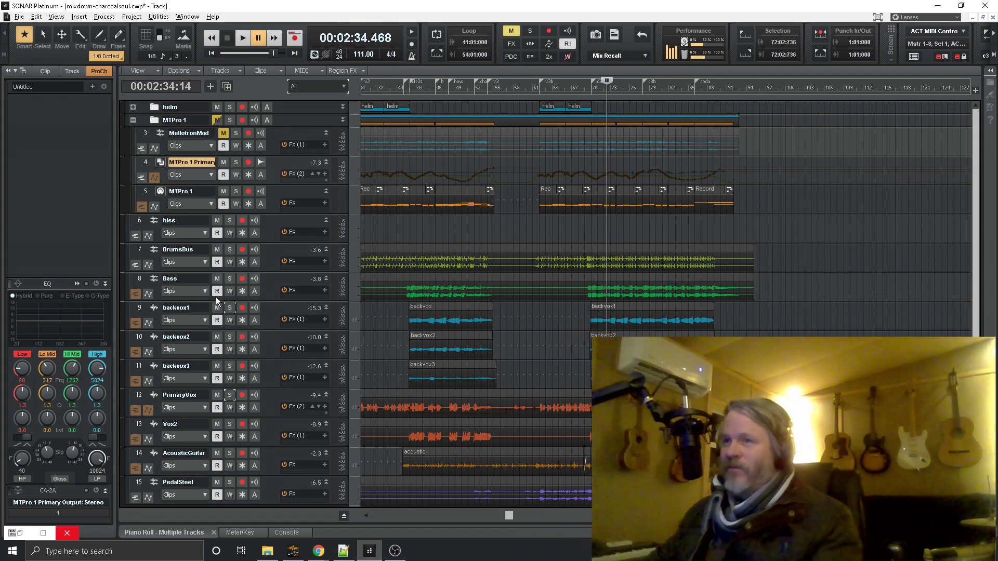
click(229, 307)
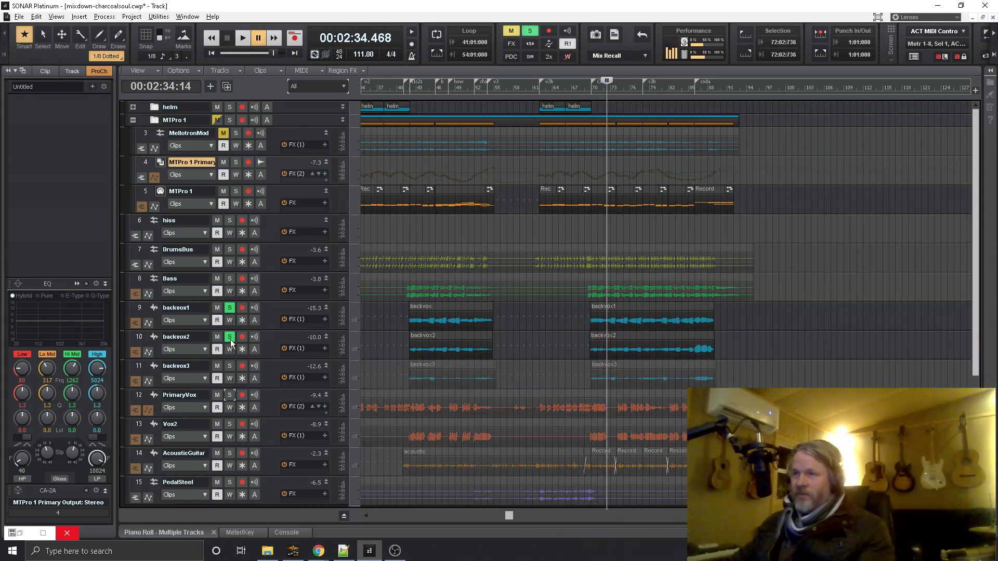
click(229, 337)
click(230, 366)
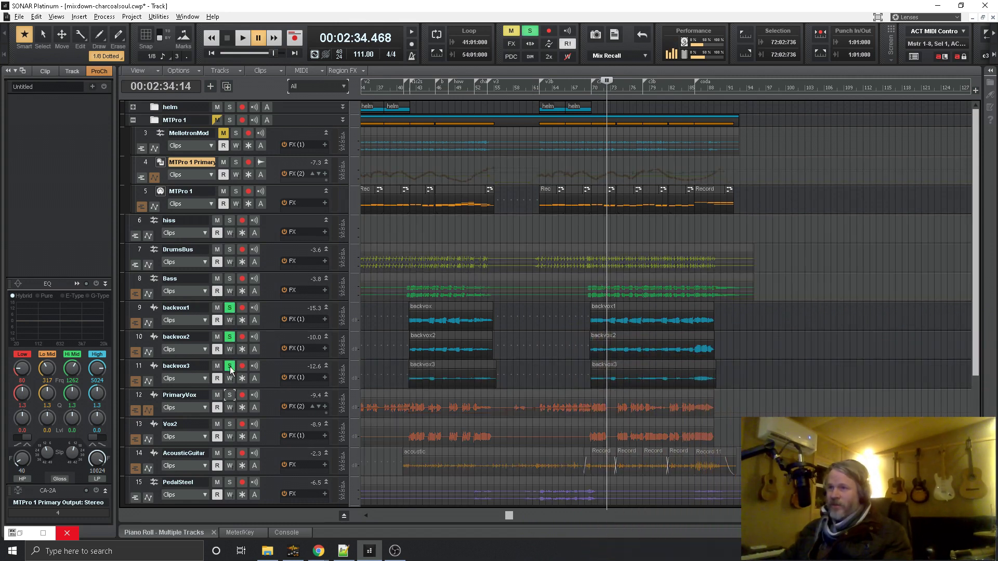
click(229, 395)
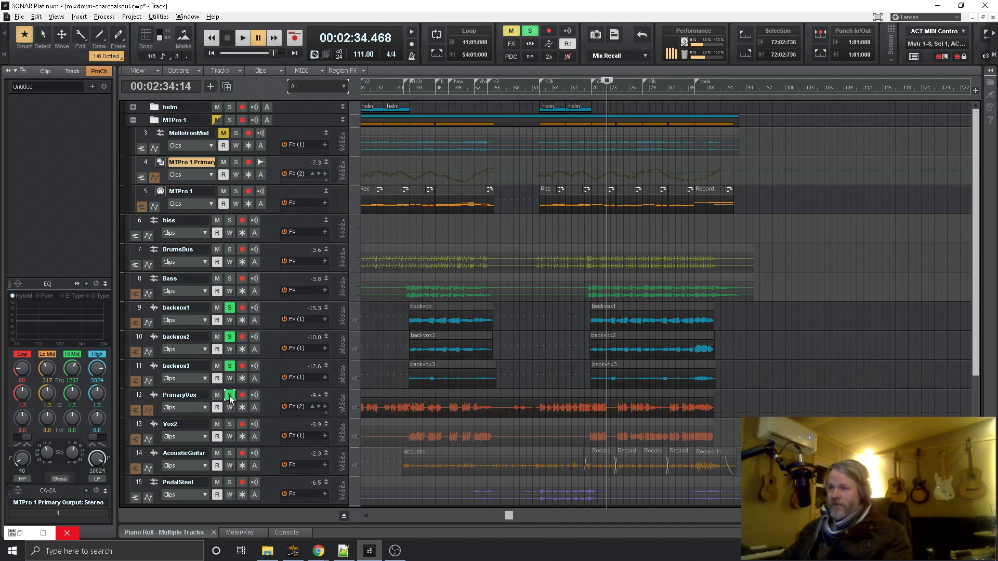
click(226, 425)
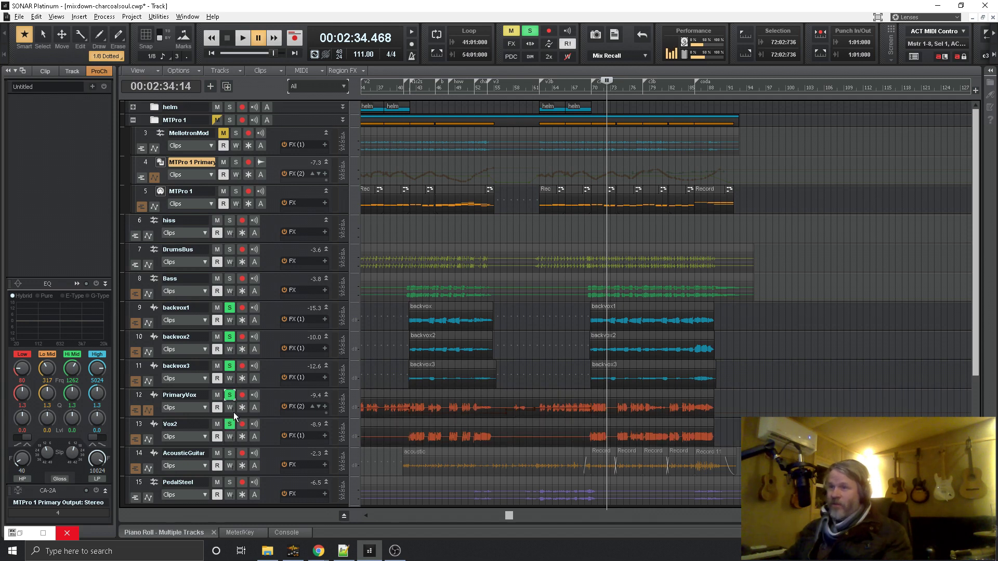
scroll(280, 333, down, 3)
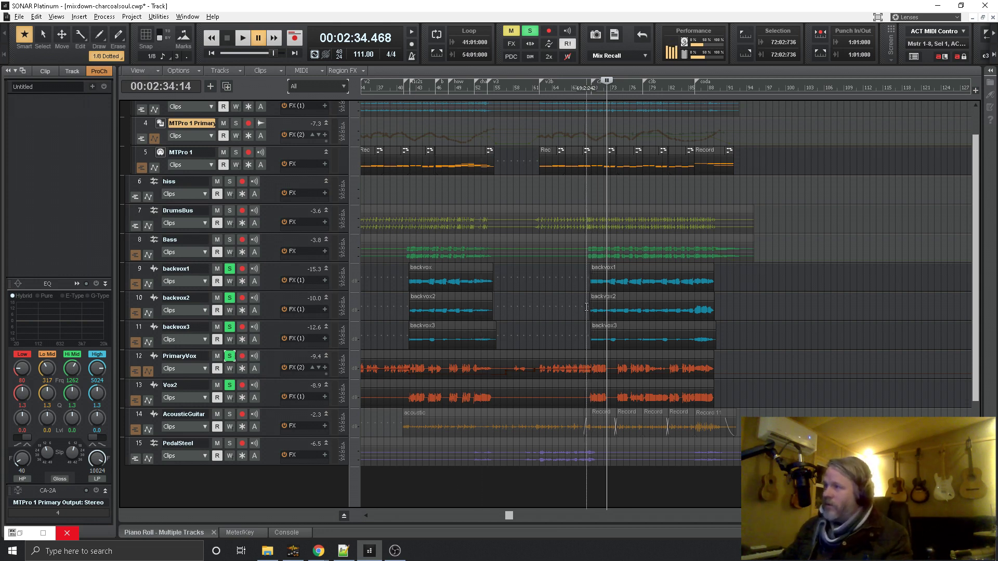
- Play the soloed vocals from 2:27, jump ahead near bar 85, then stop and return to 00:00:00.000
click(587, 85)
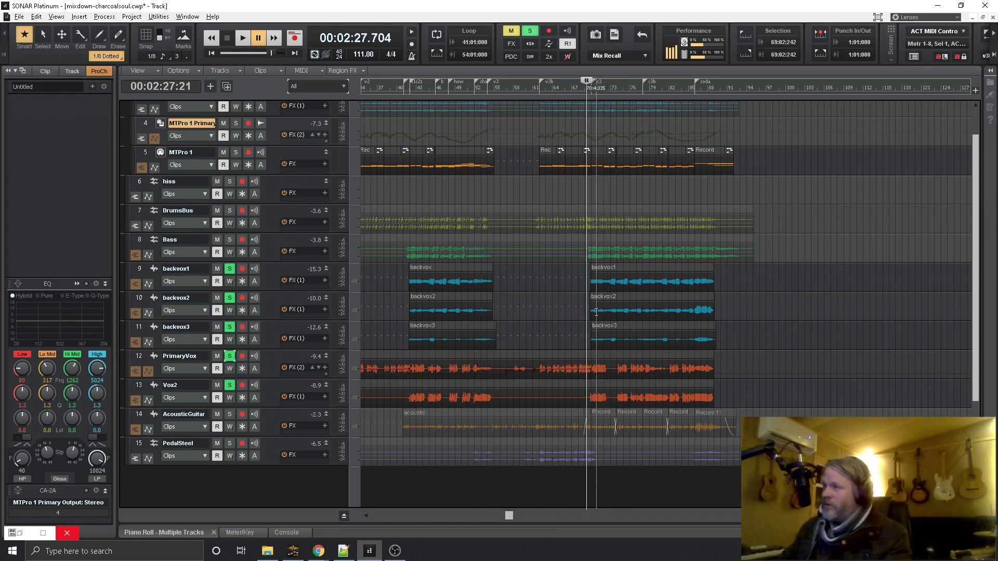
key(space)
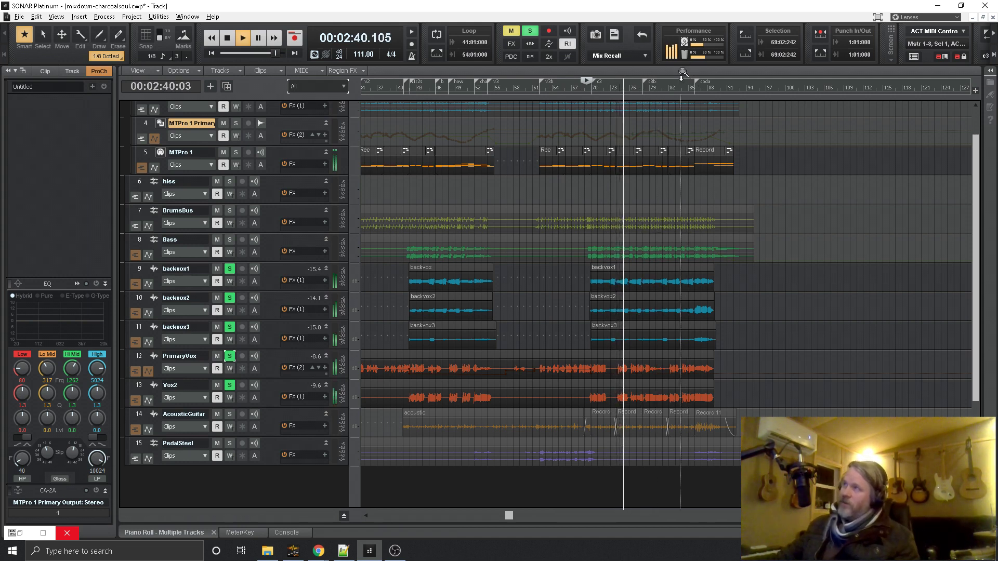
click(688, 89)
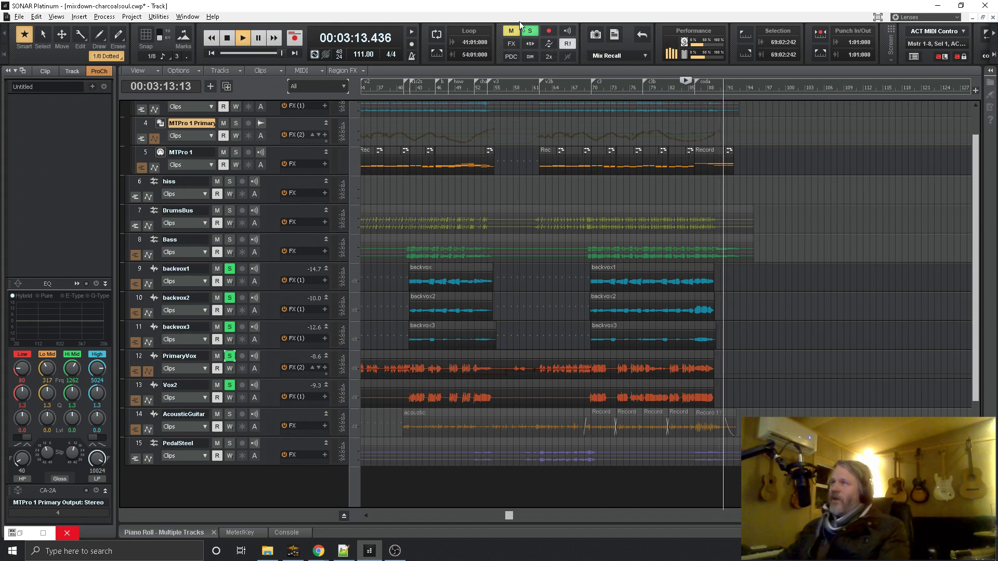
key(space)
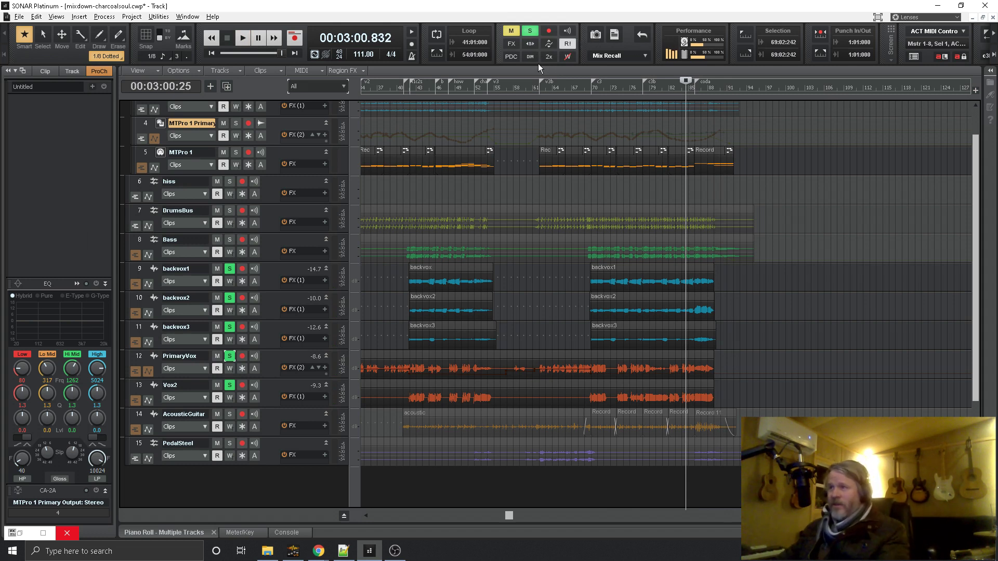
key(w)
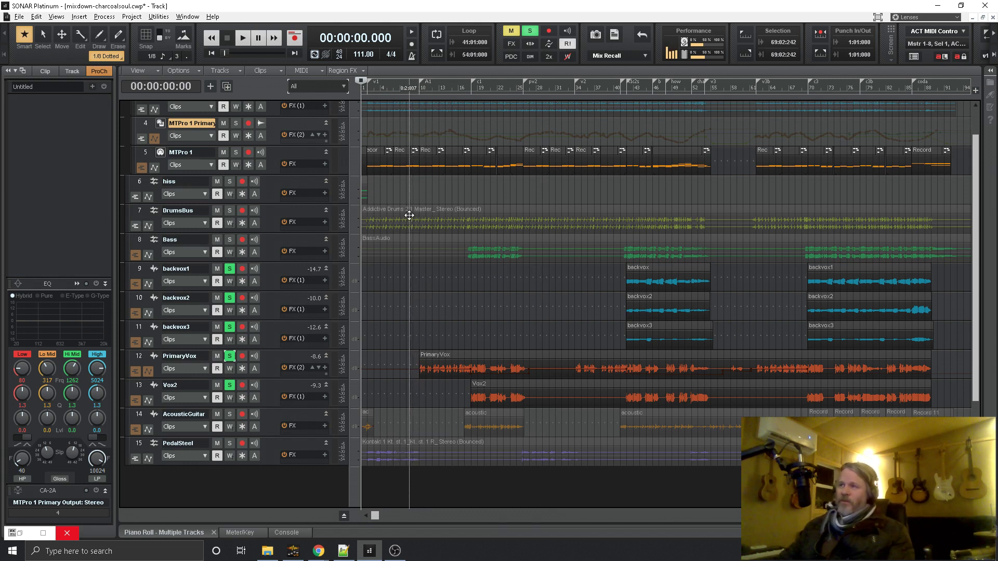
- Make the MTPro 1 Primary and MTPro 1 tracks taller to show volume, pan and FX controls
scroll(344, 168, up, 2)
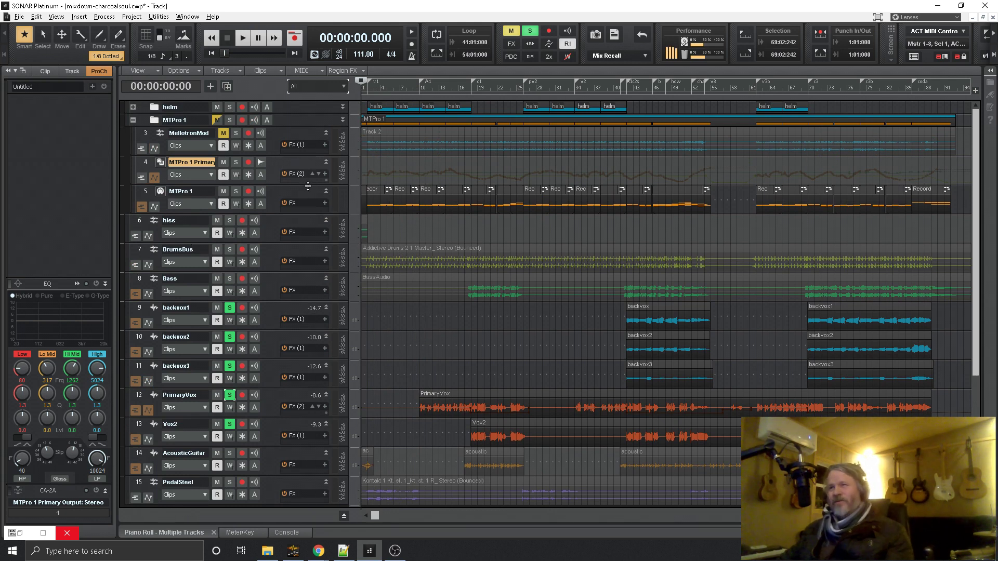
drag(308, 186, 310, 228)
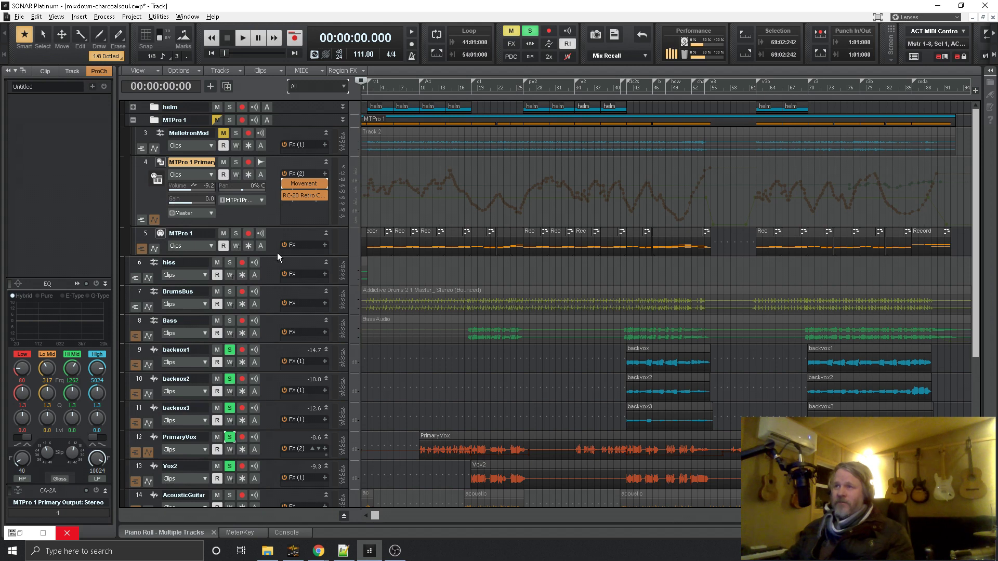
drag(278, 253, 275, 302)
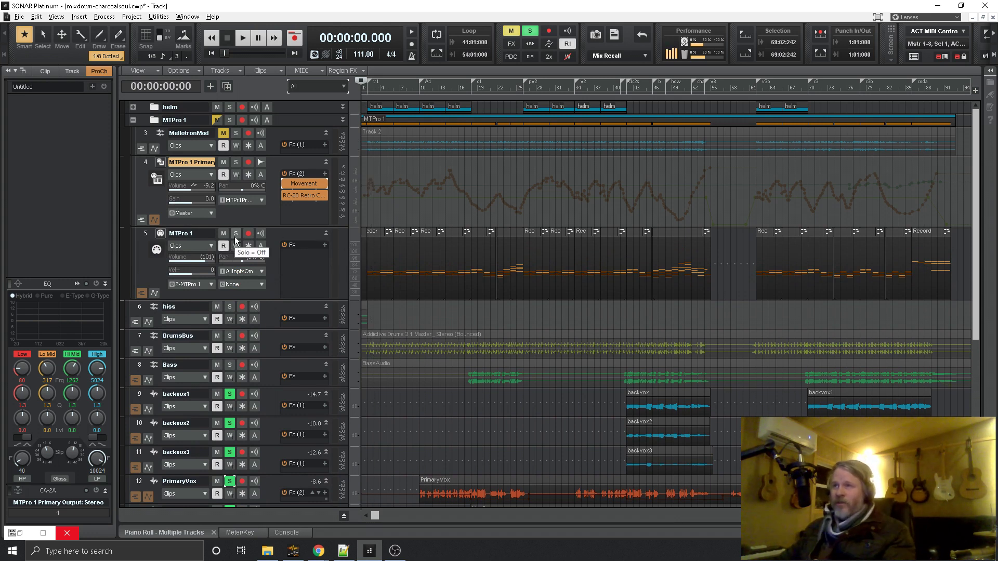
- Solo the MTPro 1 Primary synth track and play it from the start
click(236, 163)
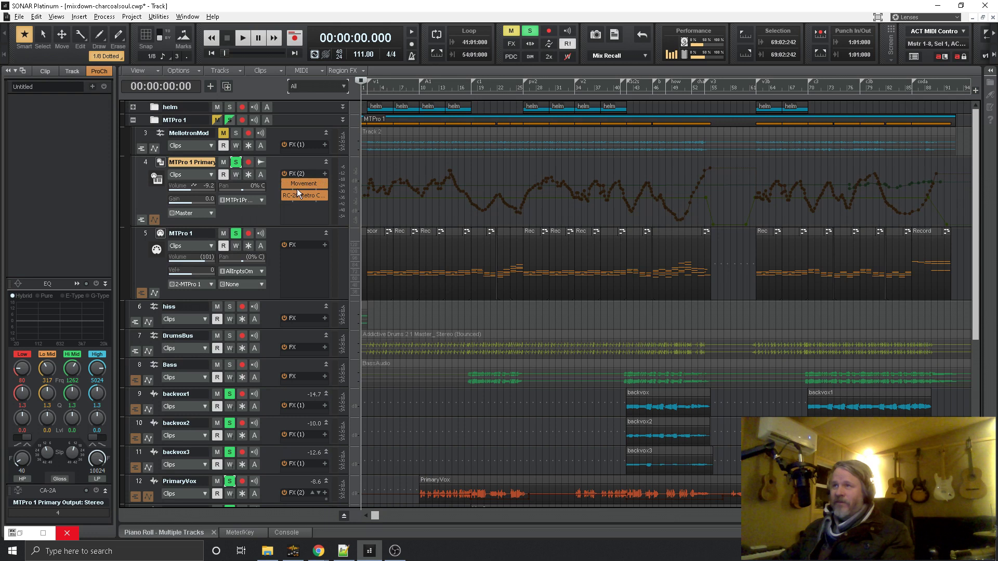
click(286, 198)
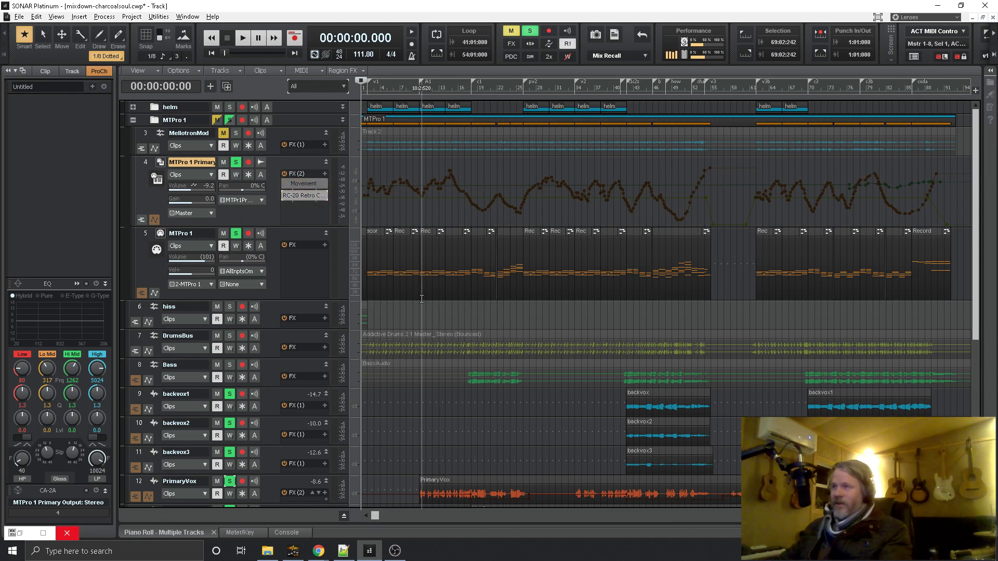
key(space)
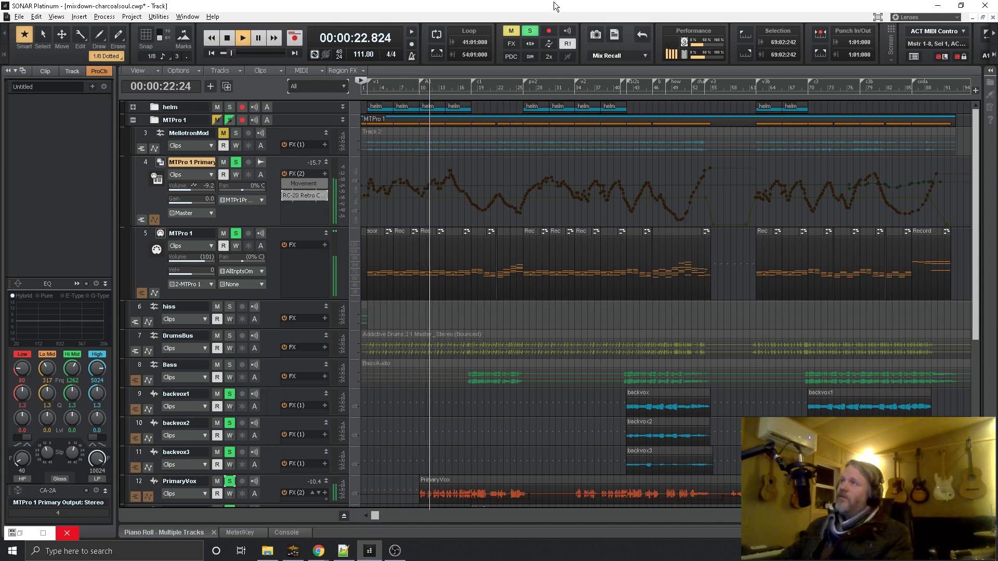
- Clear all solos, stop playback, and re-solo MTPro 1 Primary with its RC-20 Retro Color effect selected
click(530, 31)
key(space)
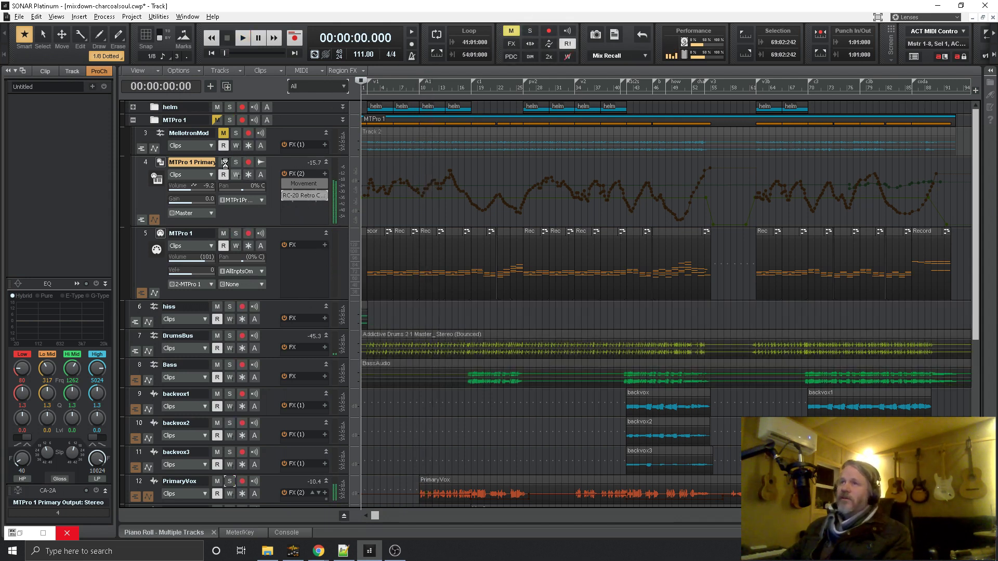
click(237, 163)
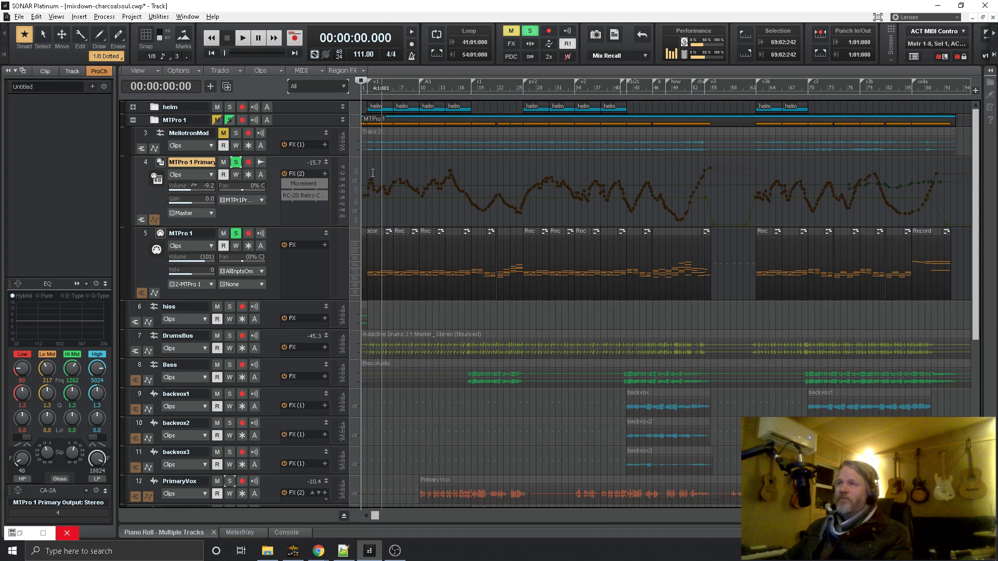
click(284, 195)
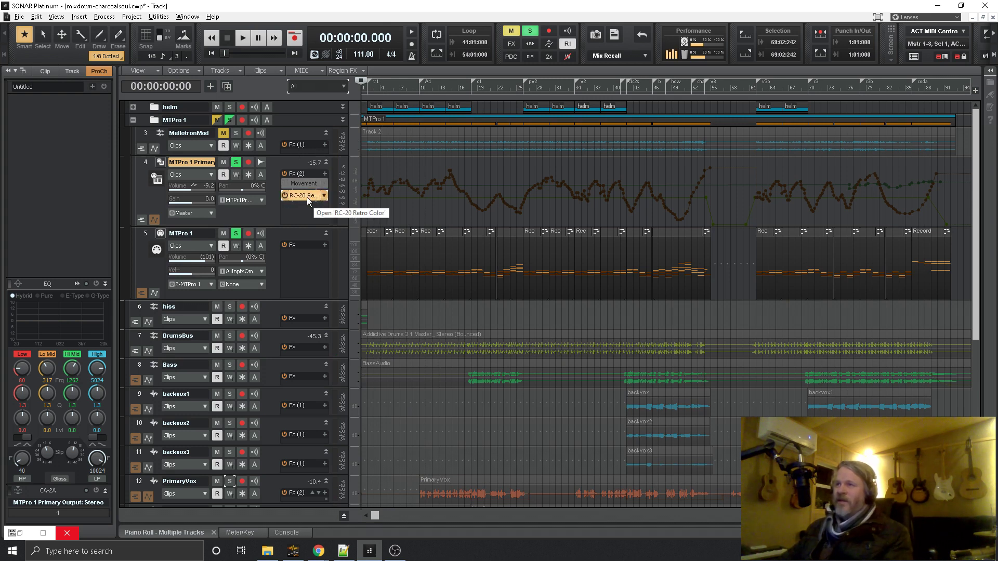
- Open RC-20 Retro Color, move playback to around bar 11, and set its noise amount to 38%
double_click(307, 198)
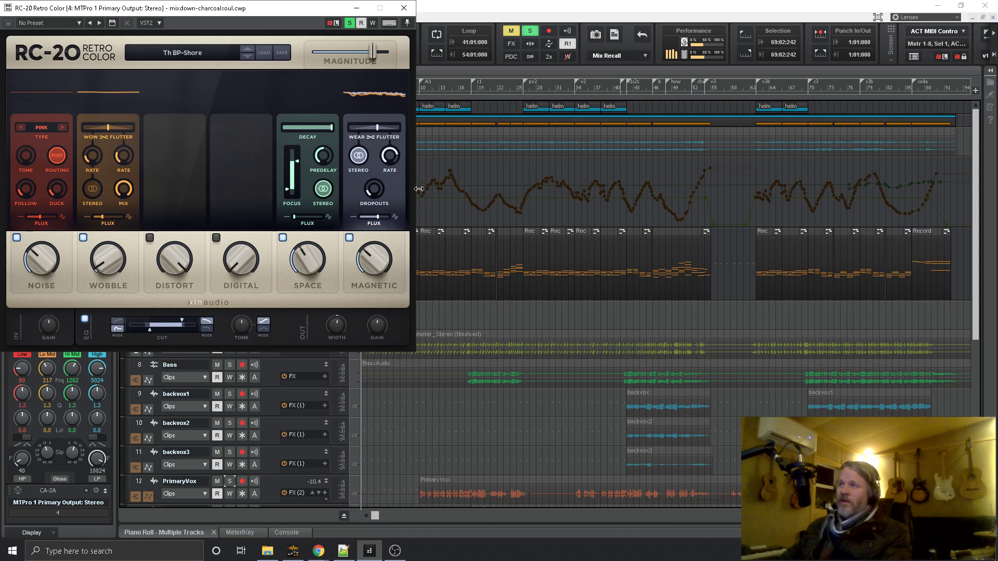
click(429, 189)
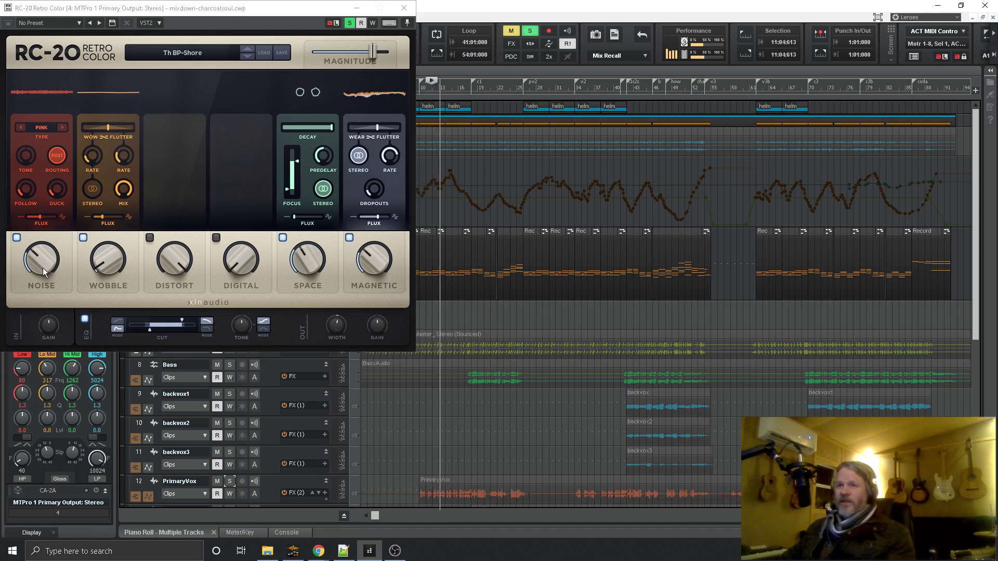
drag(41, 267, 39, 183)
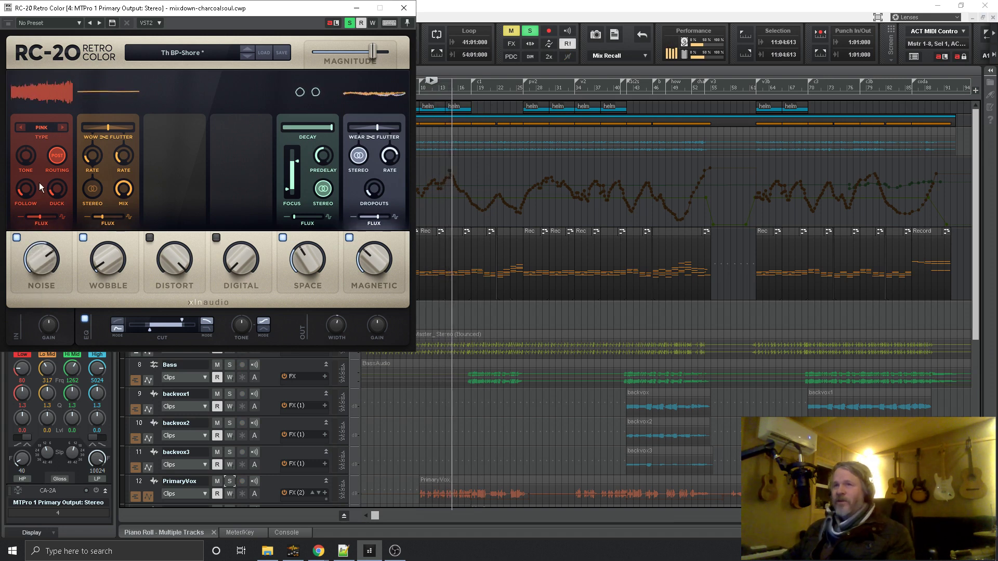
drag(38, 253, 49, 334)
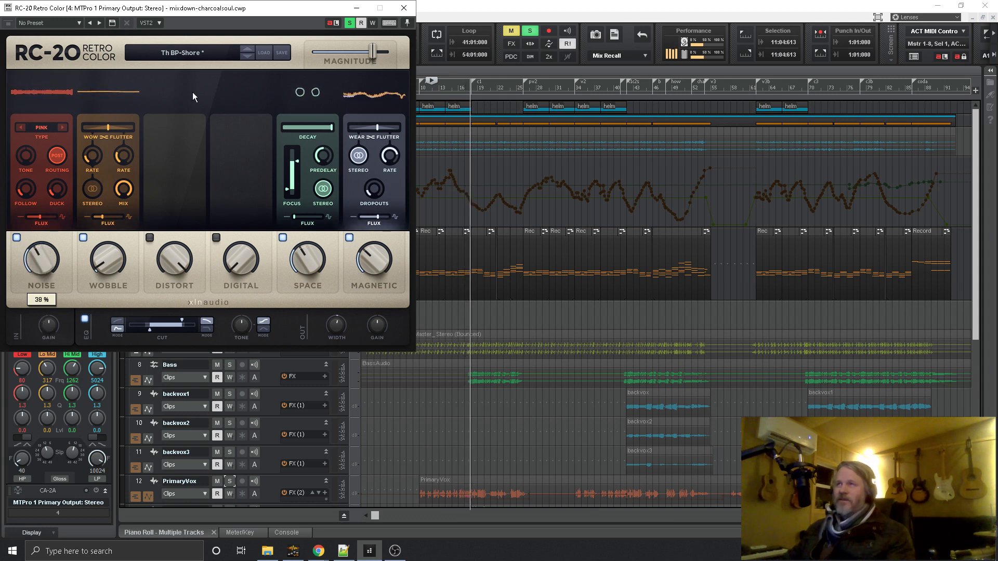
- Minimize the RC-20 window, then restore it and move it aside to reveal the track view
click(357, 11)
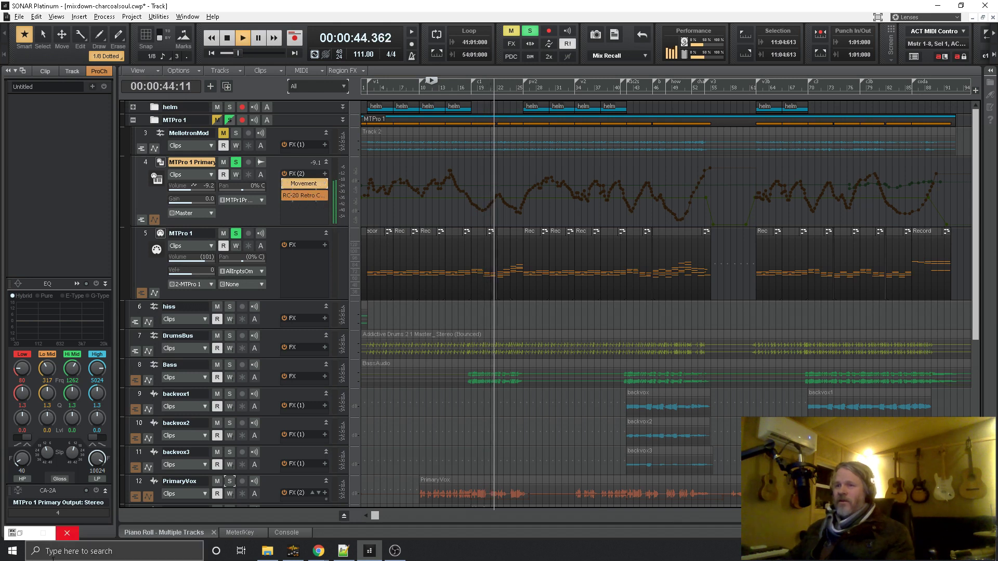
double_click(25, 535)
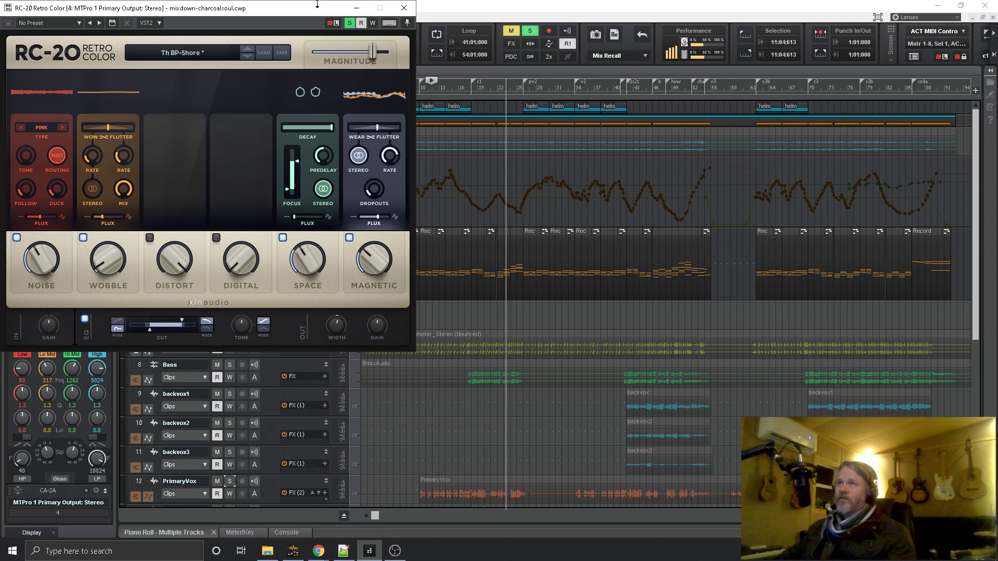
drag(317, 5, 580, 53)
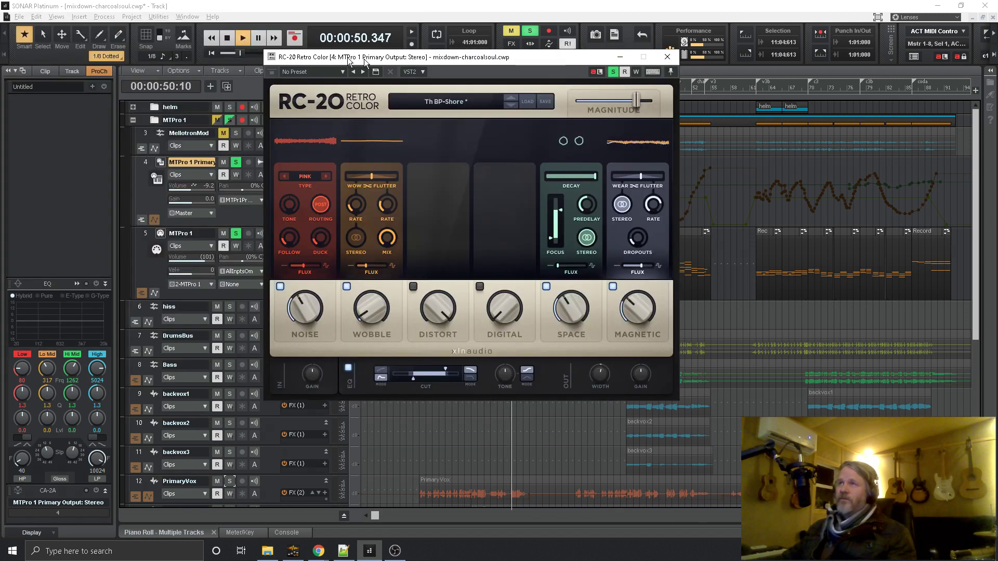
drag(364, 62, 546, 62)
click(308, 186)
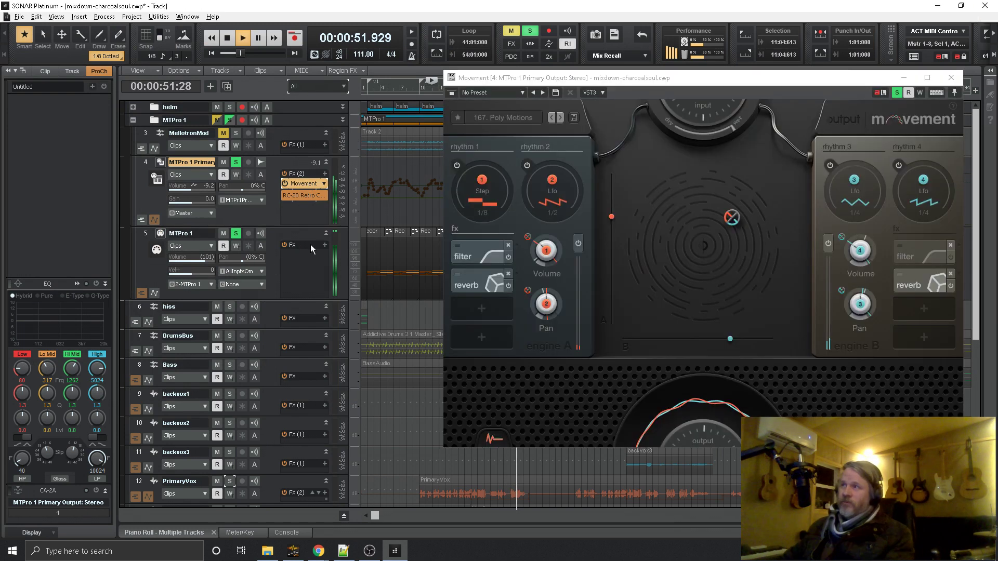
- Move the Movement window left and enable the engine A filter as Band-Pass 2Pole
drag(649, 80, 391, 98)
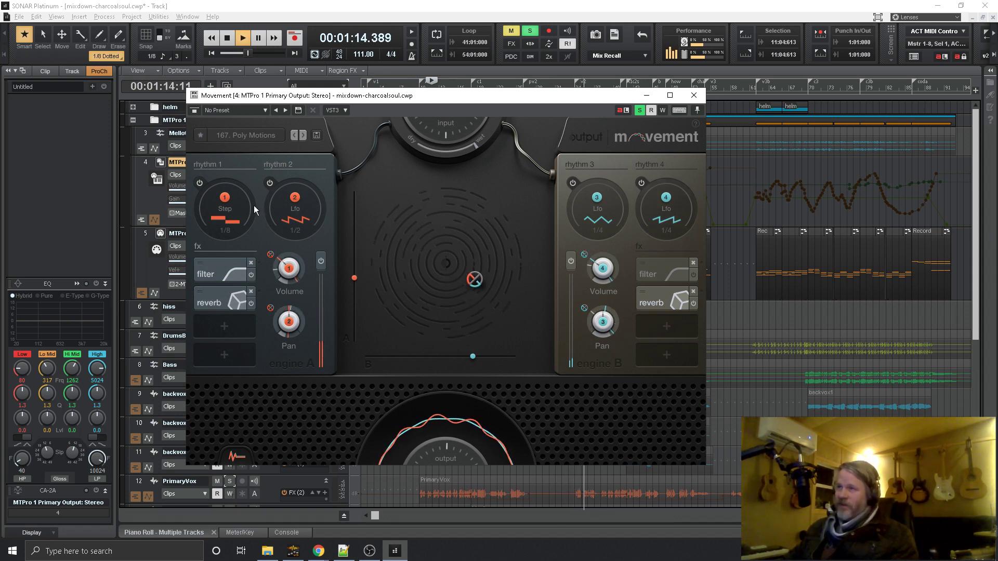
click(212, 268)
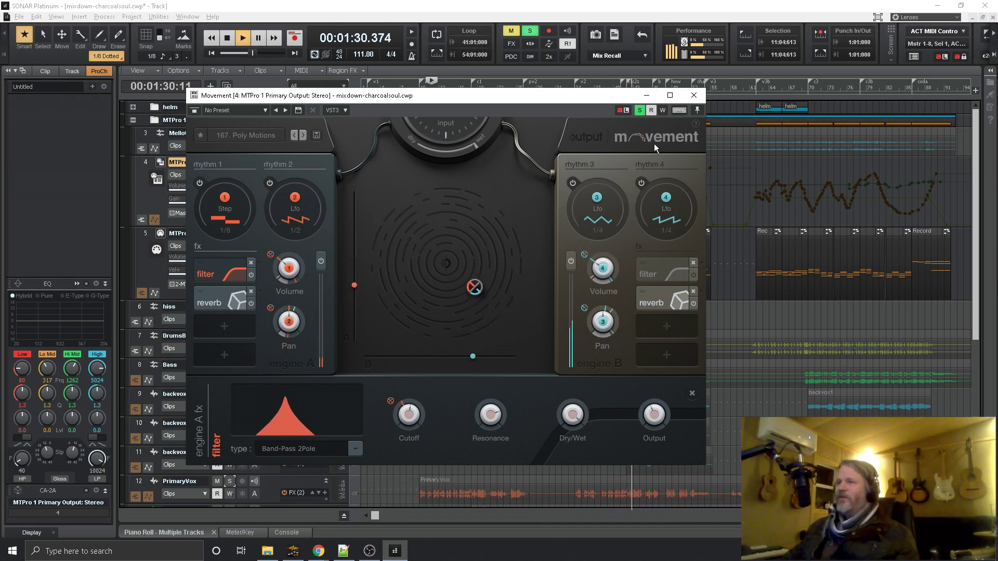
- Hide the Movement window, then stop playback and return to the start of the project
click(650, 97)
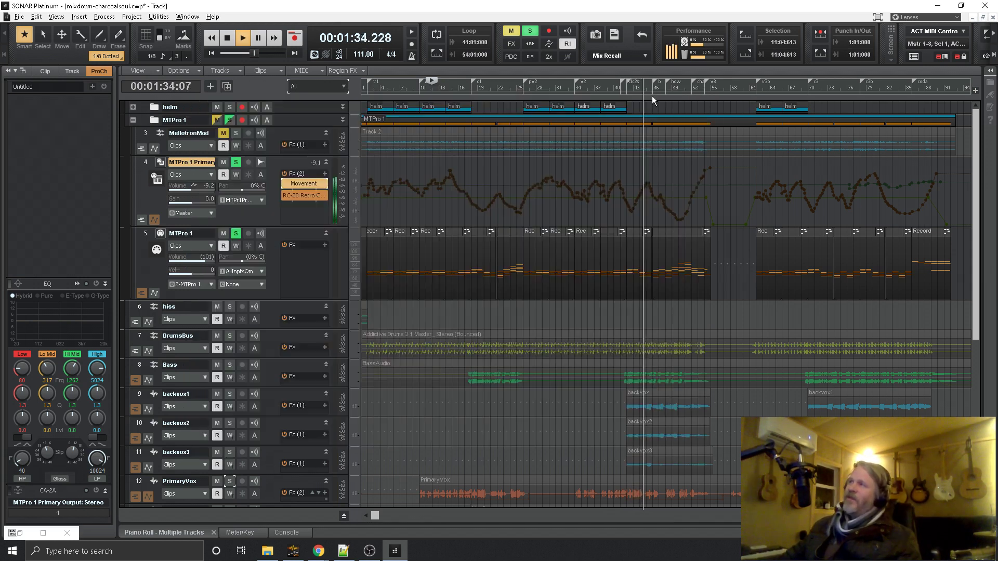
scroll(335, 339, down, 5)
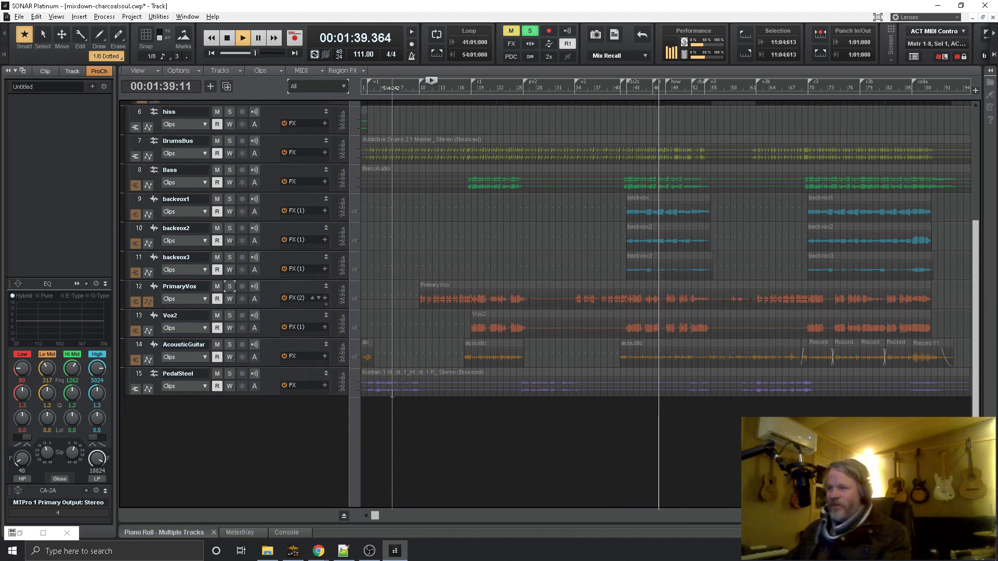
key(space)
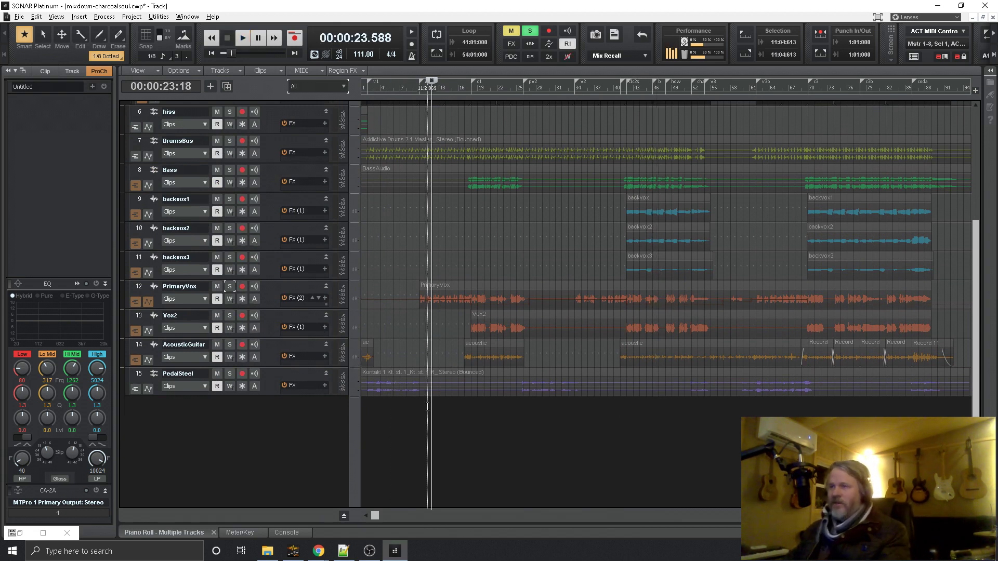
key(w)
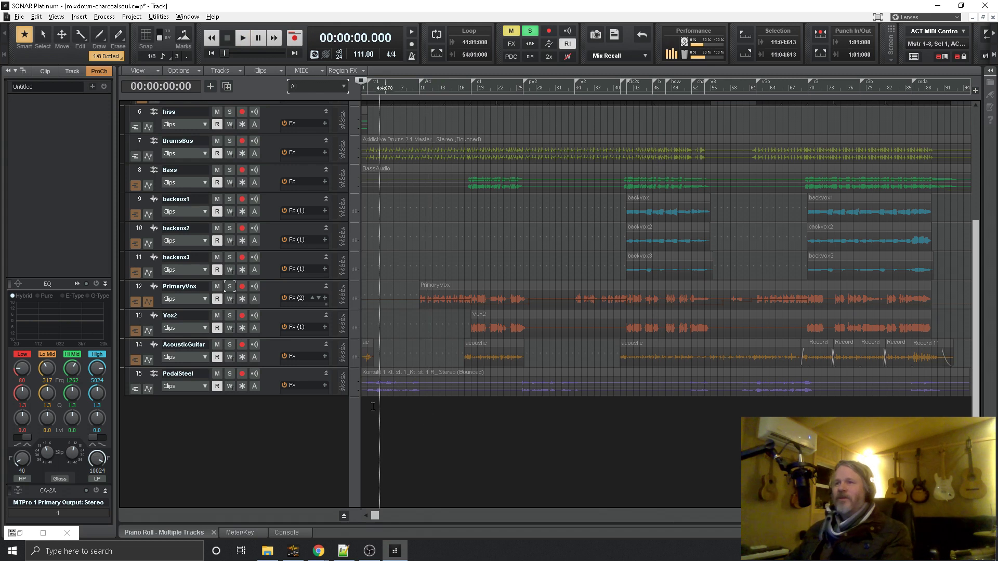
scroll(336, 272, up, 1)
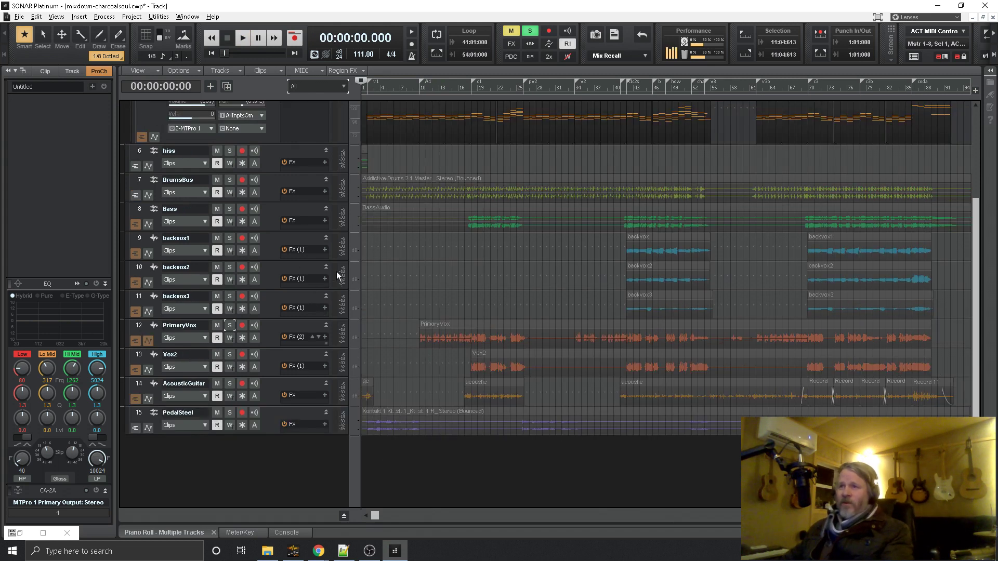
- Solo DrumsBus, play from the beginning, and unsolo the MTPro 1 tracks to hear drums alone
click(229, 181)
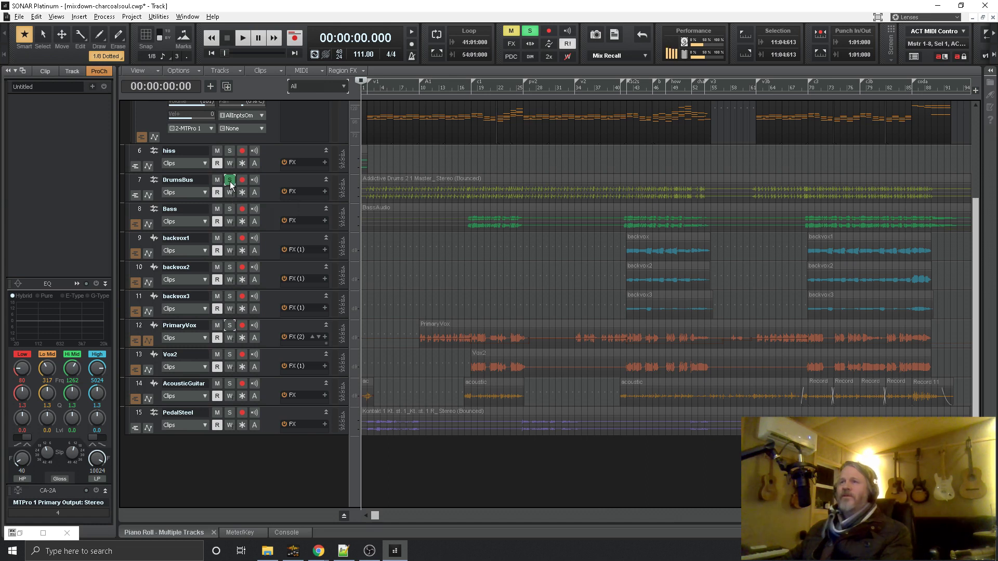
key(space)
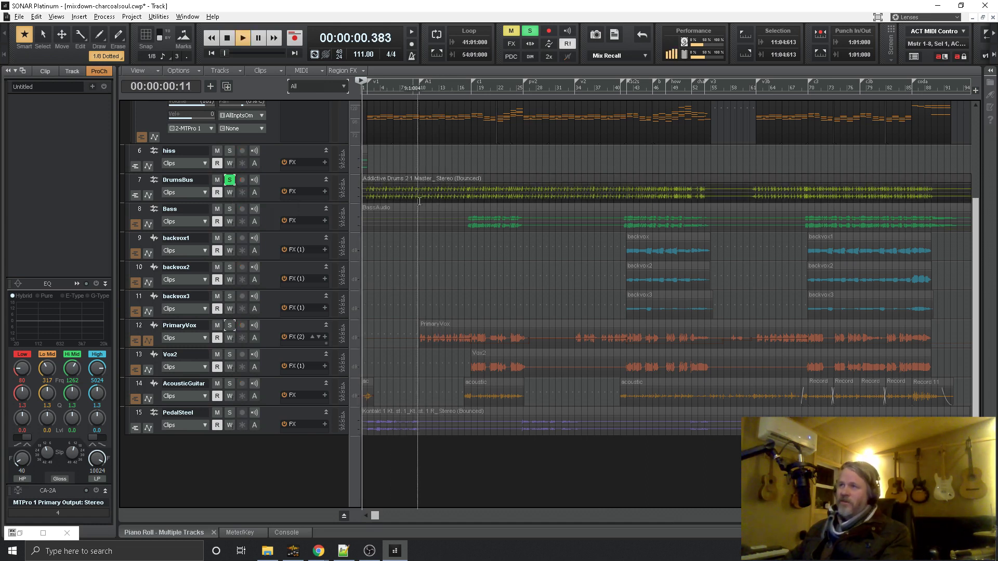
scroll(414, 202, up, 3)
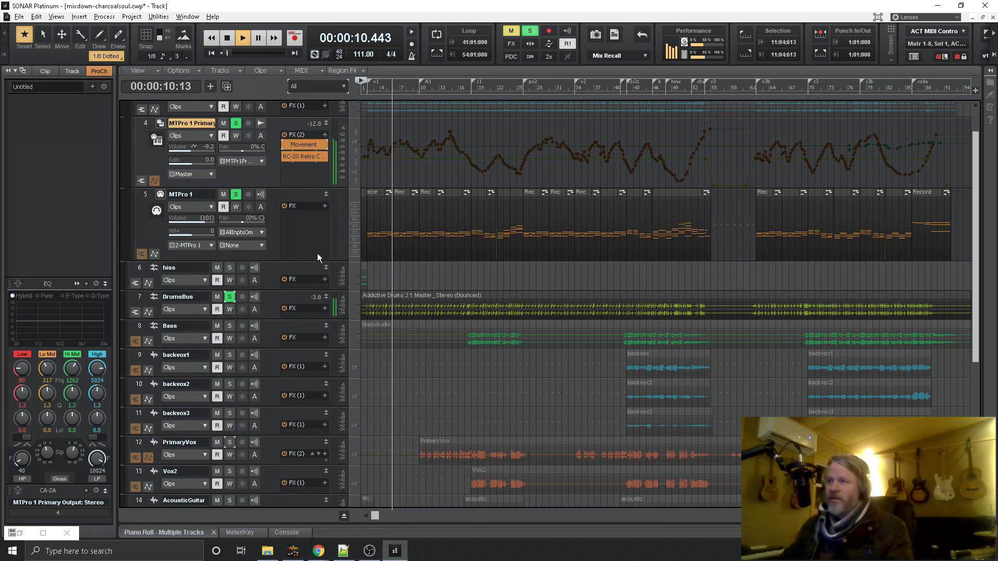
click(236, 123)
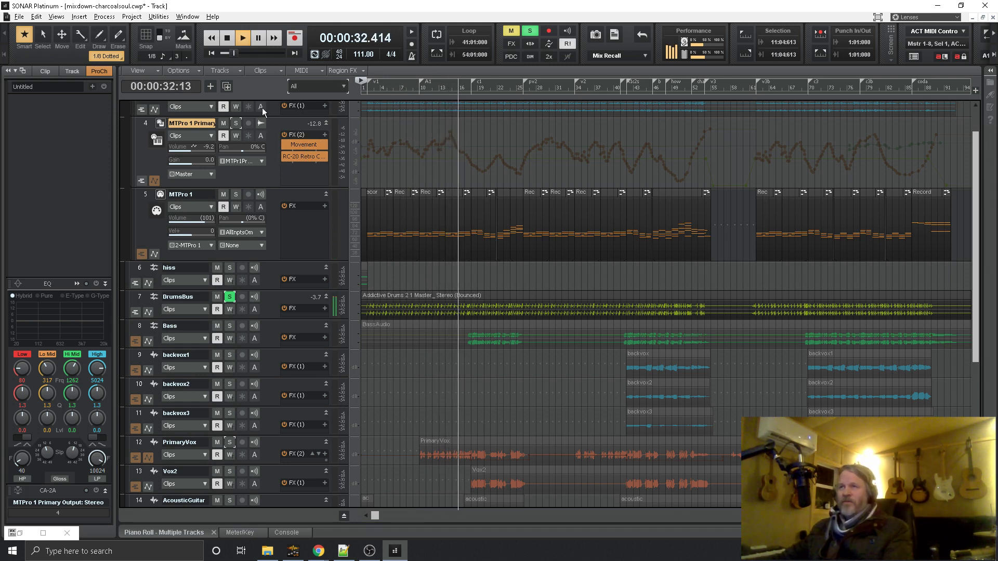
- Stop at 00:00:00.000, re-solo both MTPro 1 tracks, and expand the helm folder to show Helm 1 Output and Helm 1
key(space)
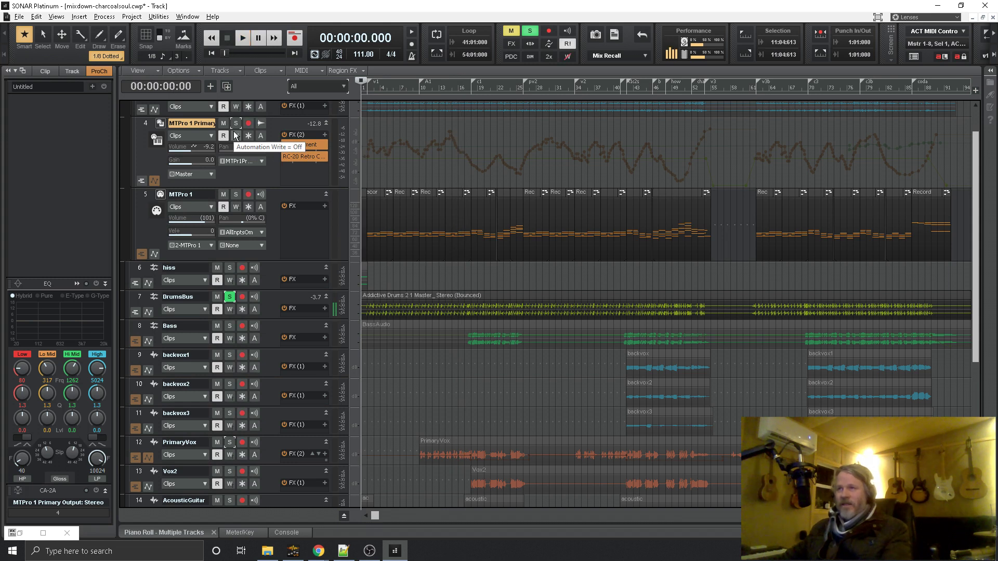
click(236, 124)
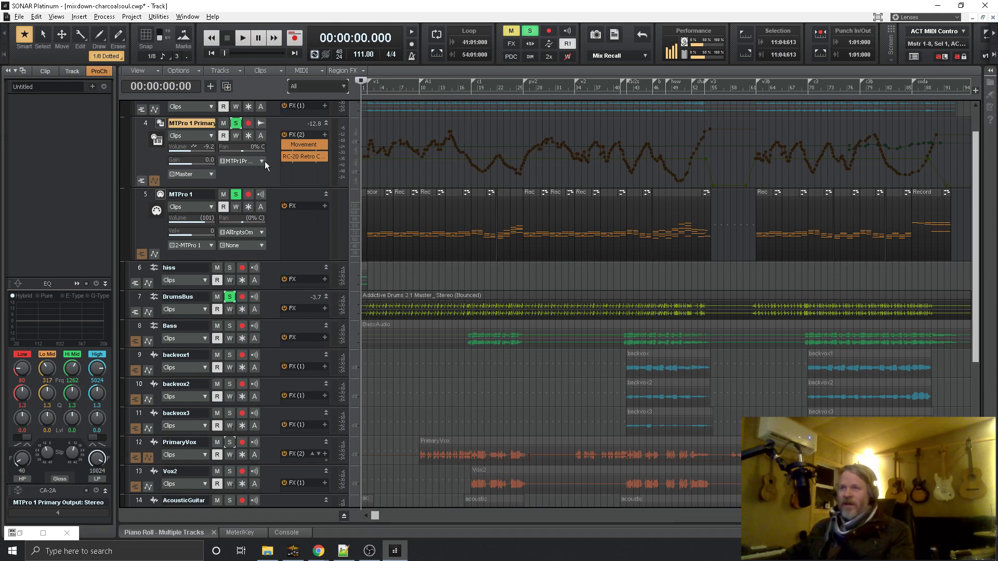
scroll(284, 193, up, 2)
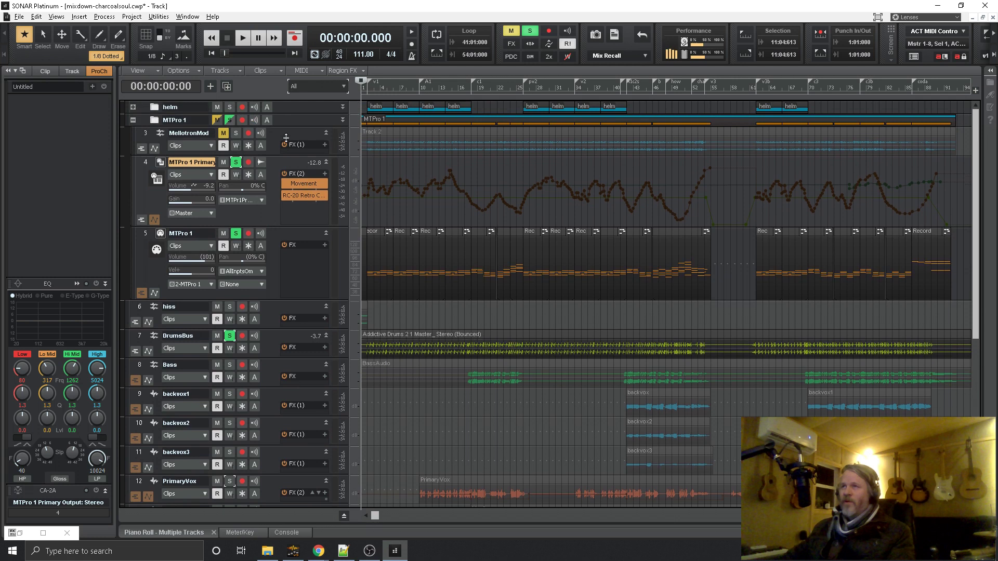
mouse_move(286, 138)
mouse_down()
mouse_move(286, 184)
mouse_move(286, 138)
mouse_up()
click(132, 107)
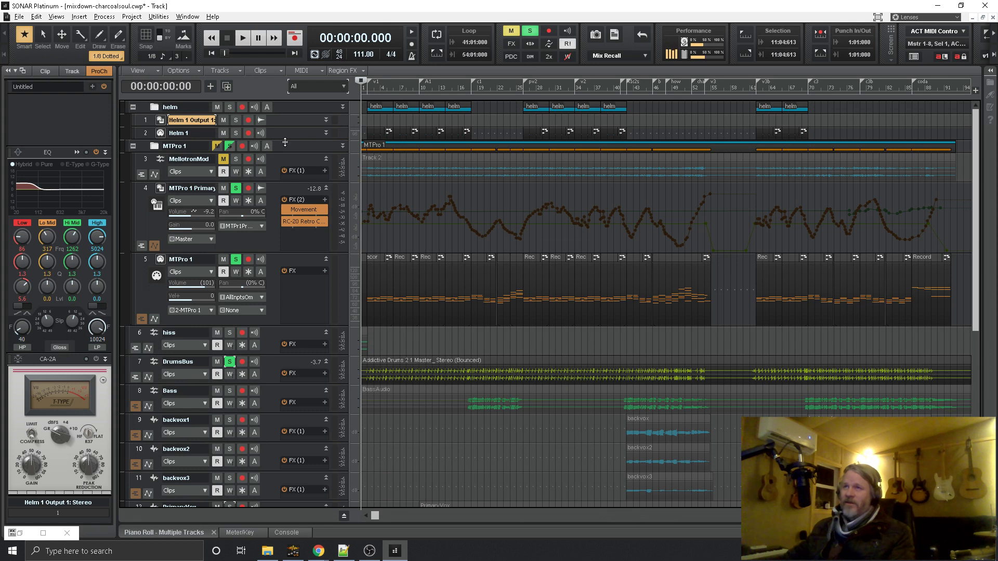
- Show Helm 1 Output 1's full controls, solo it, start playback, and toggle the MTPro 1 Primary solo off and back on
double_click(160, 123)
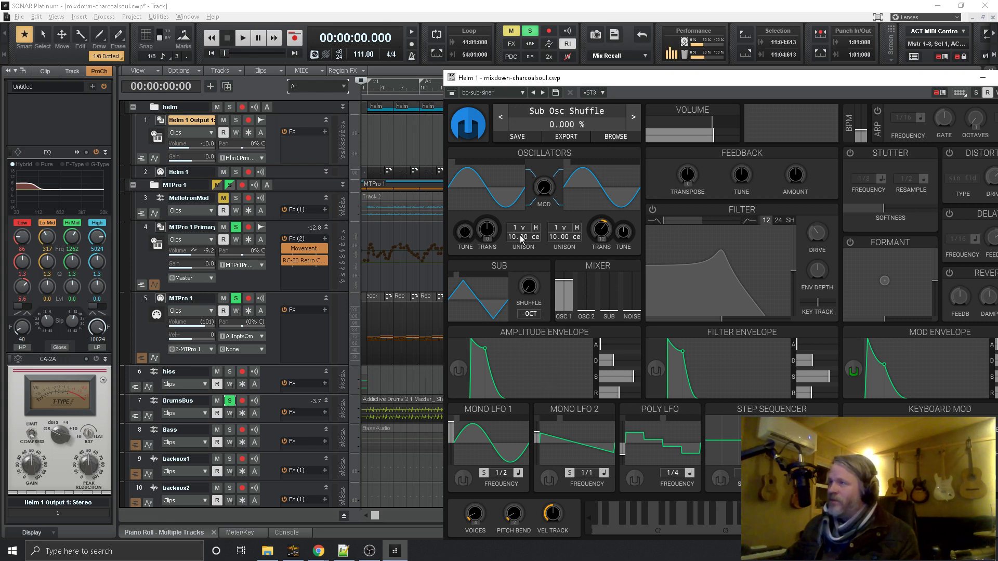
click(238, 120)
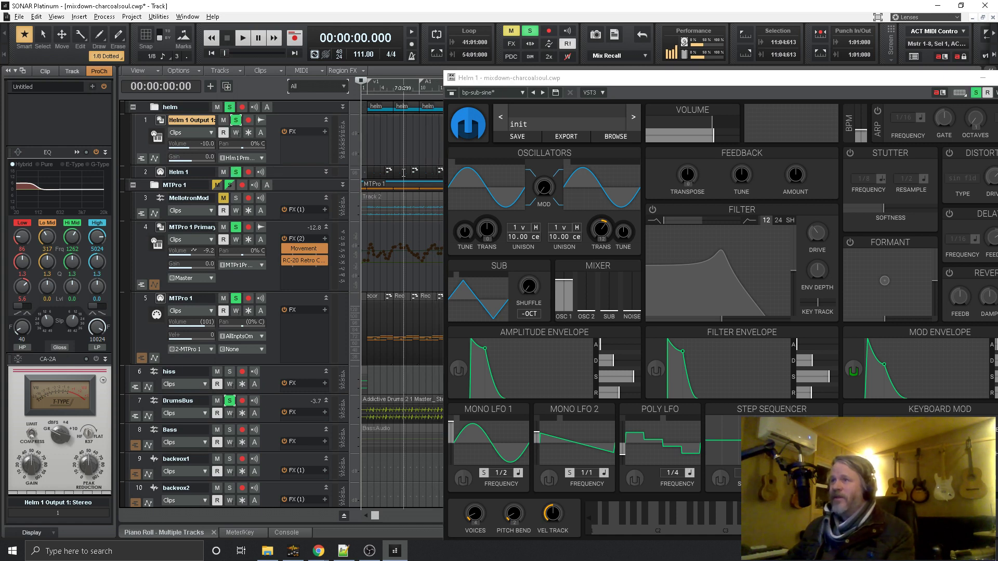
key(space)
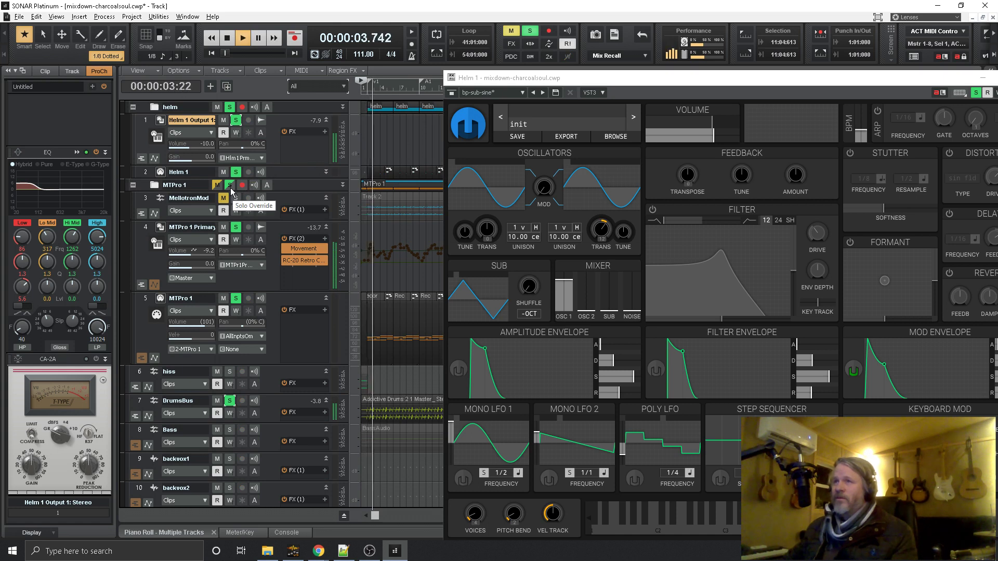
click(236, 229)
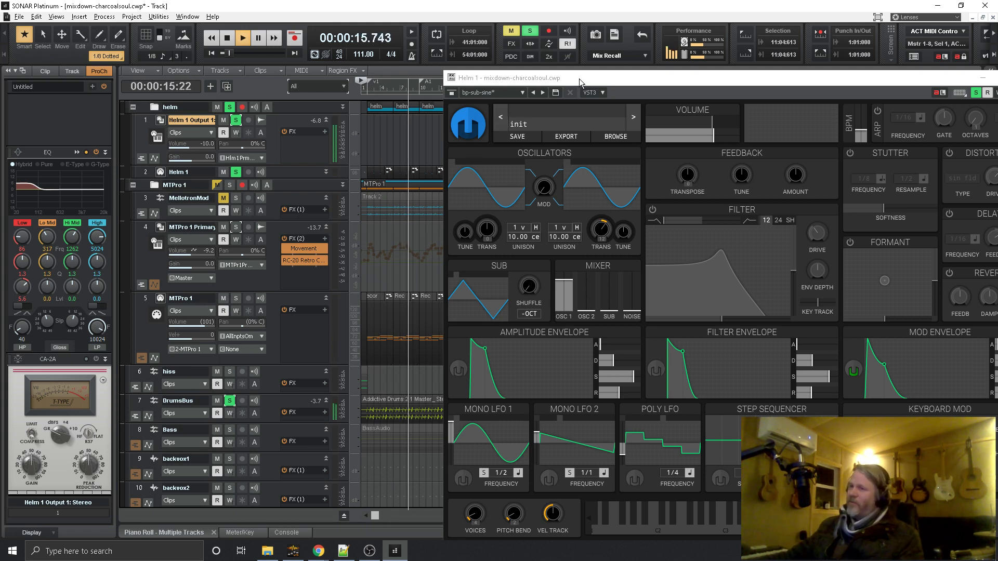
click(236, 229)
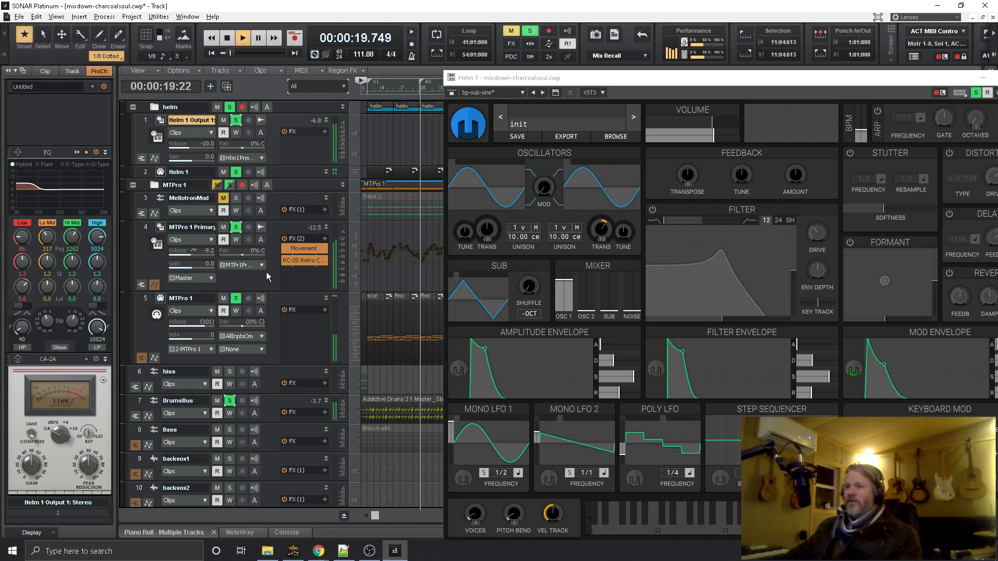
- Add PrimaryVox, backvox3, backvox2 and backvox1 to the solo, and move the Helm window aside
scroll(242, 402, down, 2)
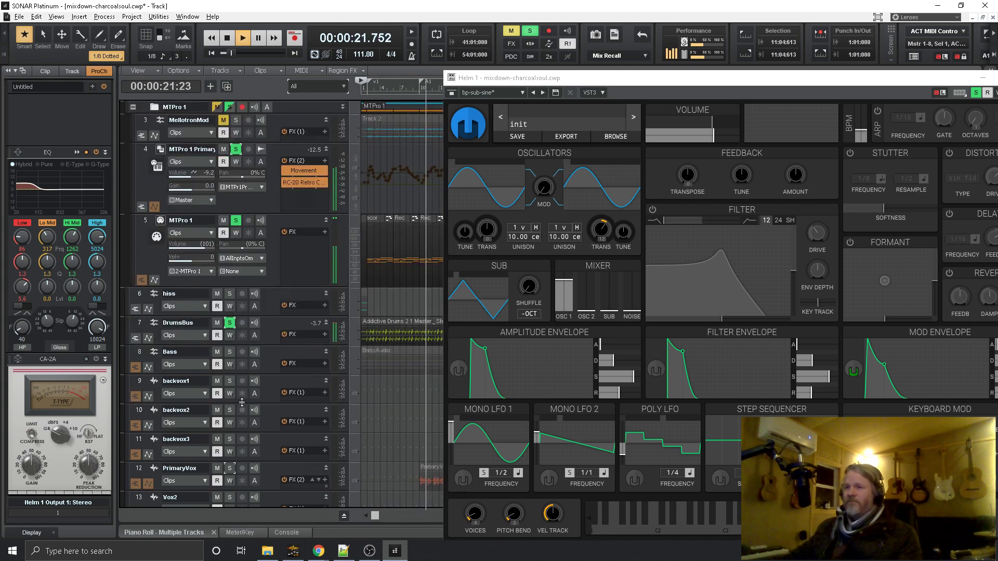
scroll(241, 402, down, 2)
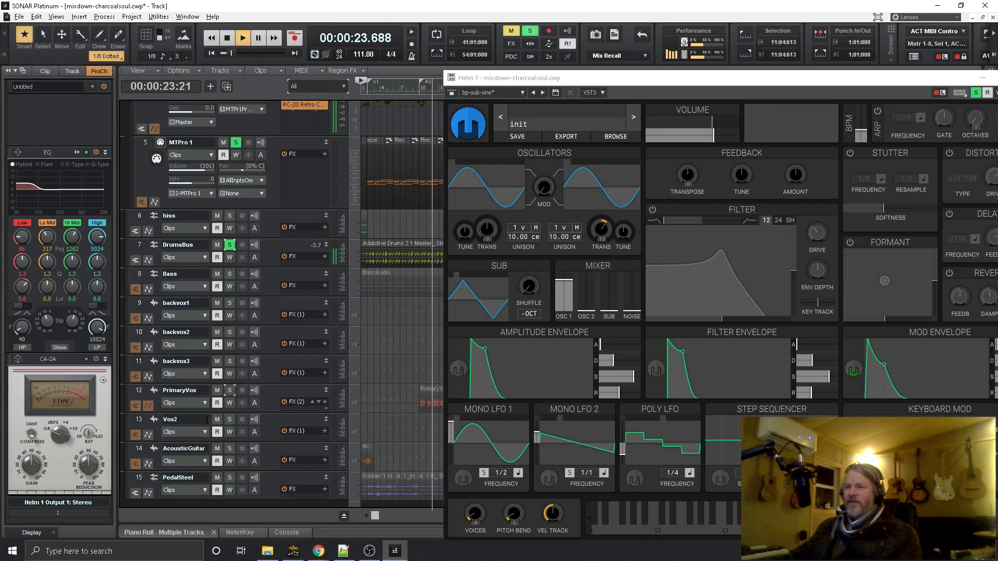
click(231, 395)
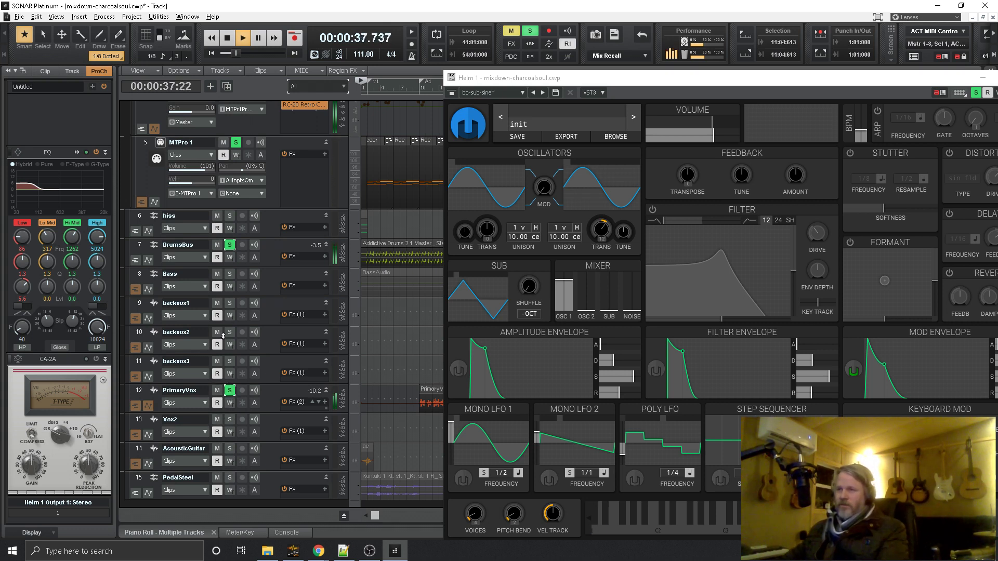
click(229, 361)
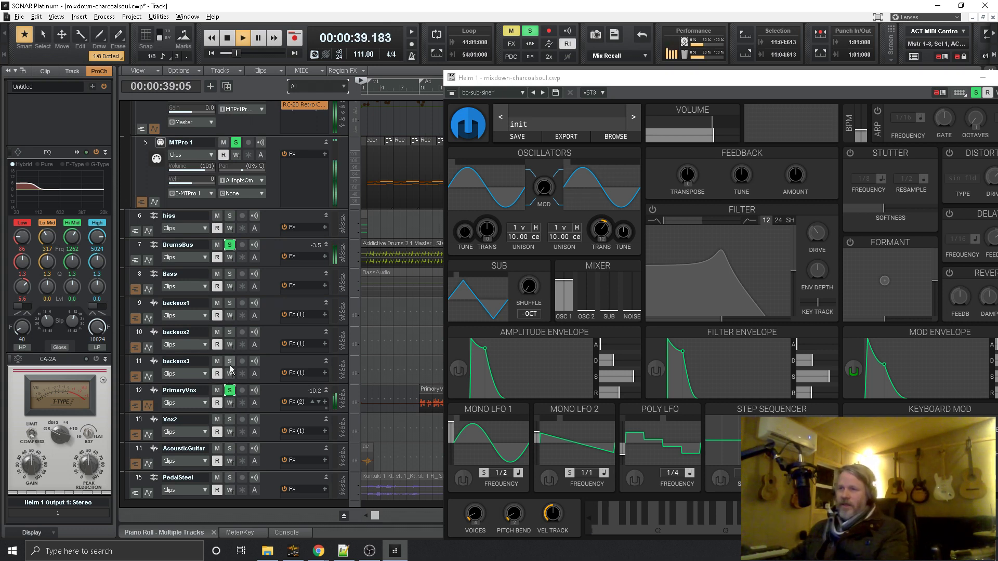
click(230, 333)
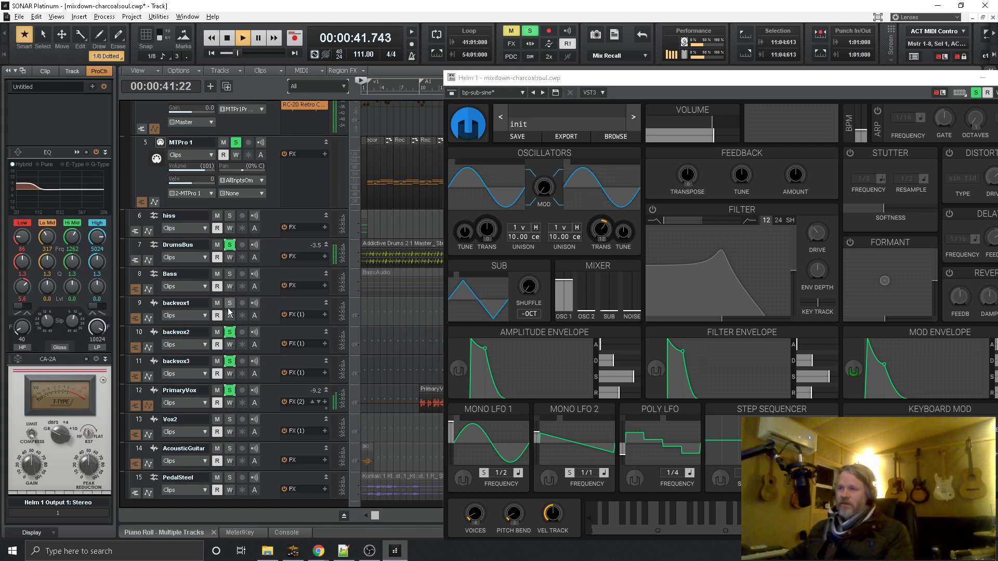
click(229, 305)
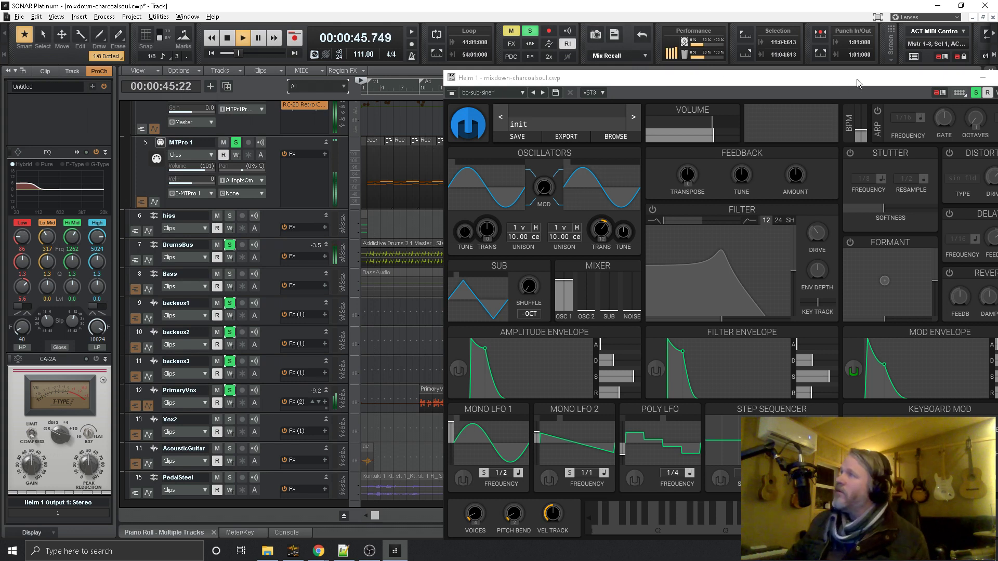
drag(889, 77, 704, 104)
- Close Helm, minimize backvox3, solo Vox2, and replay from about 34 seconds
click(845, 105)
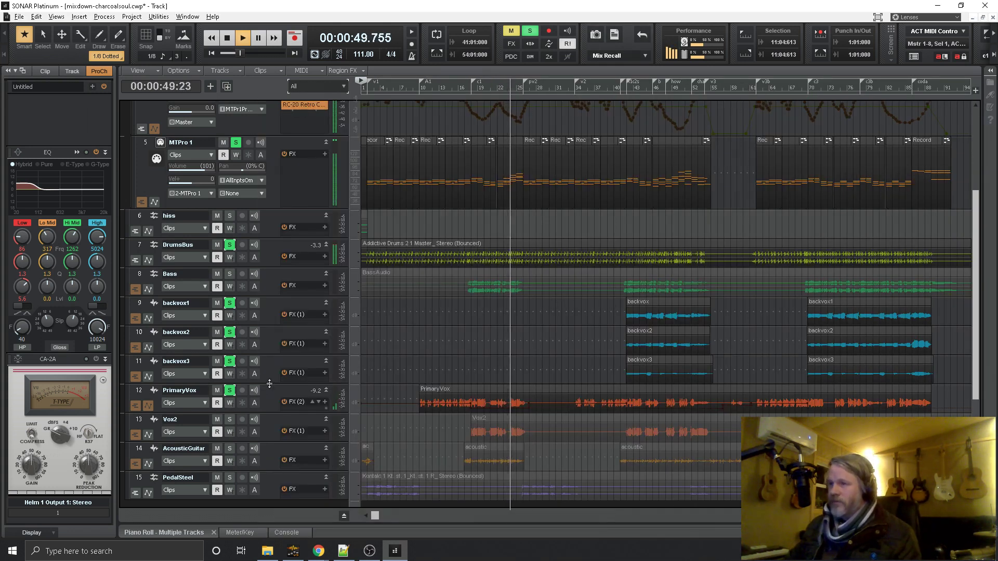
drag(267, 385, 272, 351)
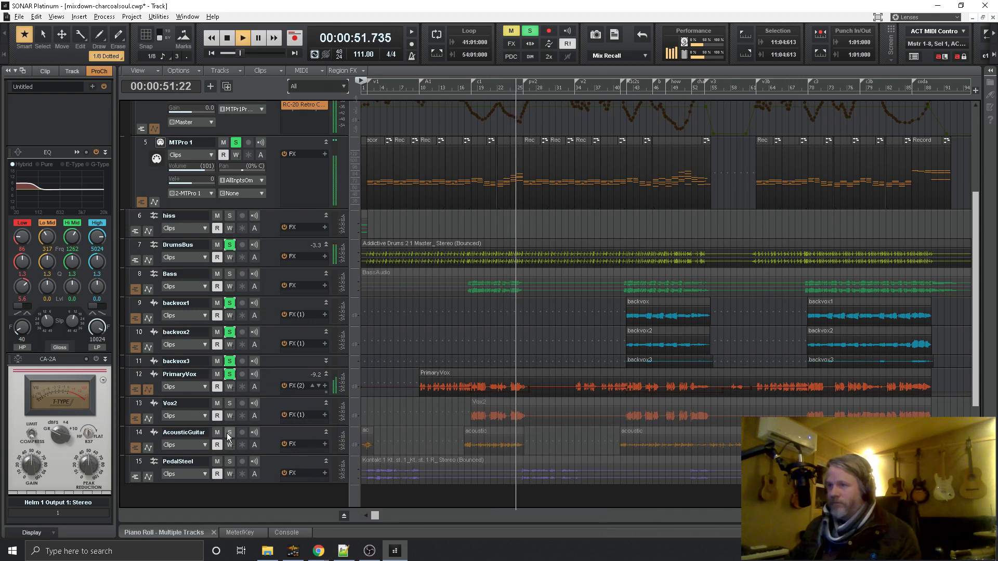
click(230, 403)
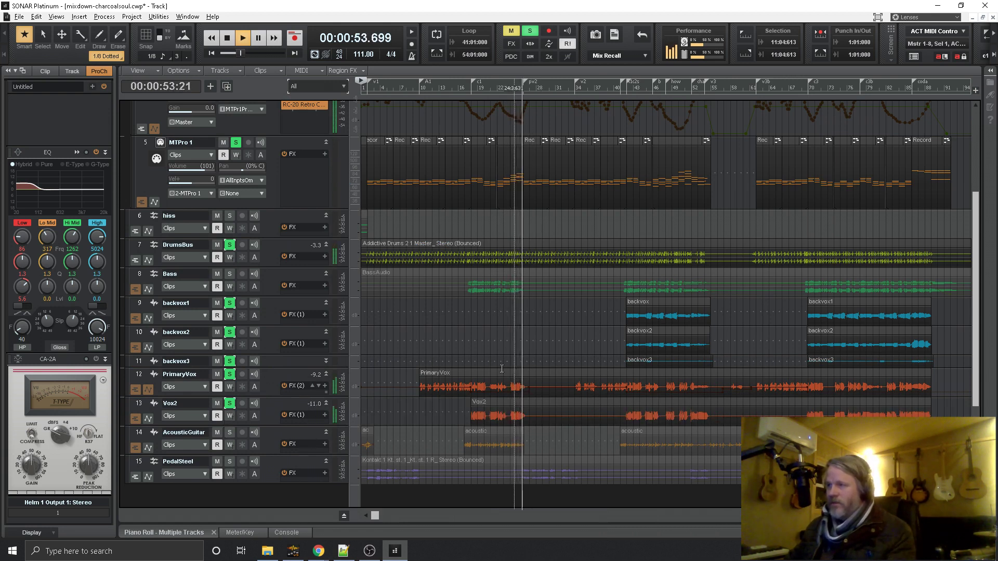
key(space)
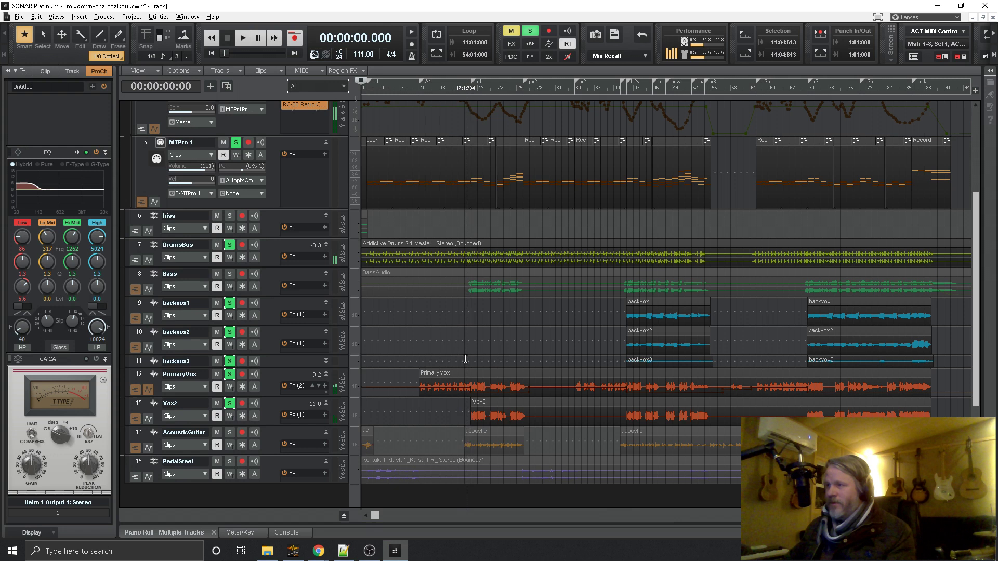
click(466, 359)
key(space)
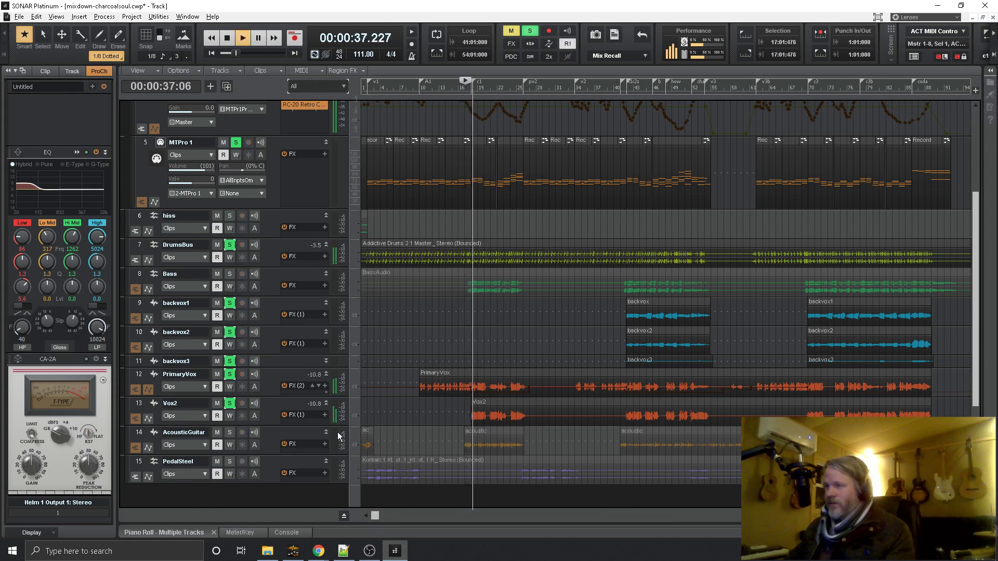
- Expand PrimaryVox, unsolo backvox1 and backvox2, solo AcousticGuitar and PedalSteel, and rewind to start
drag(320, 396, 320, 420)
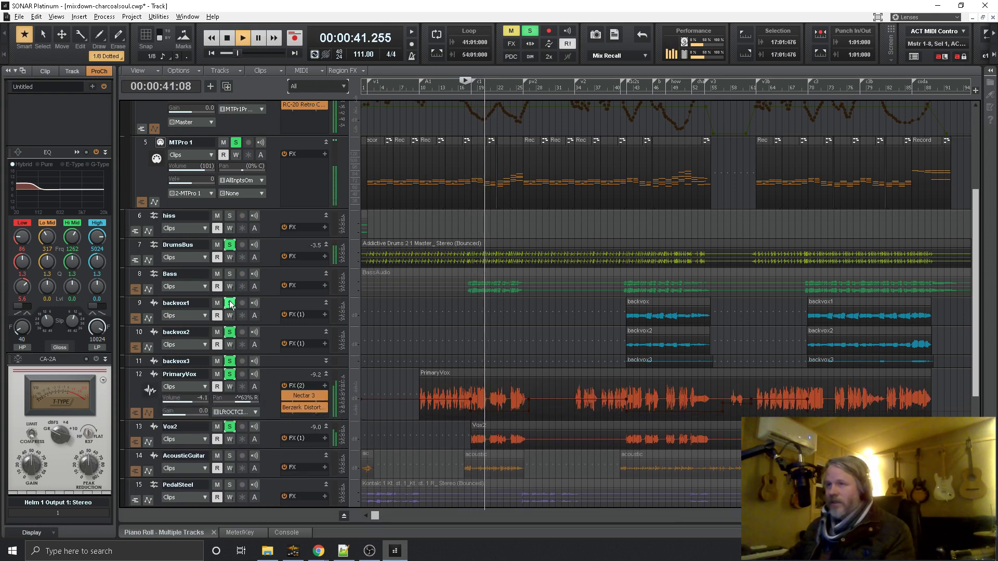
click(230, 302)
click(229, 331)
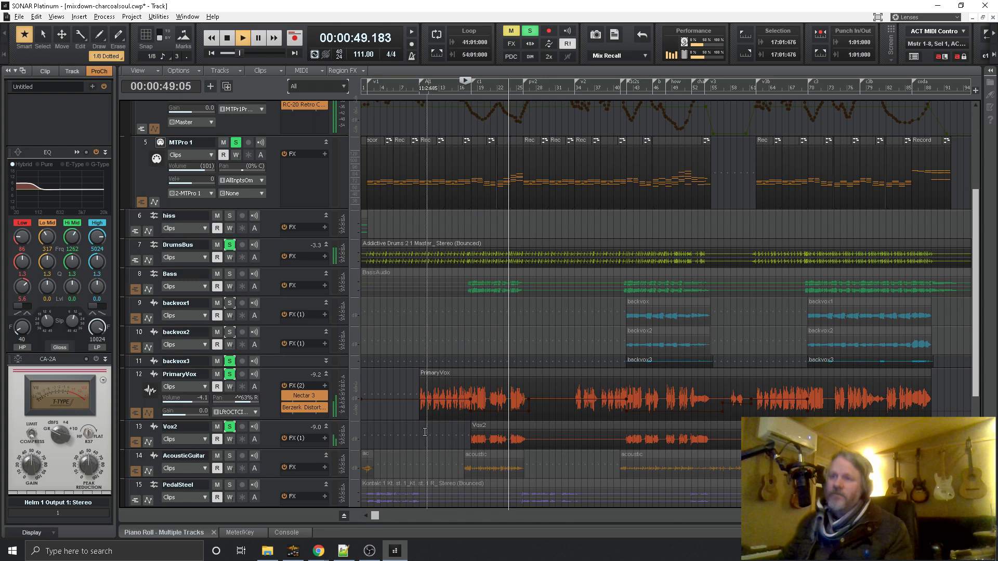
click(230, 456)
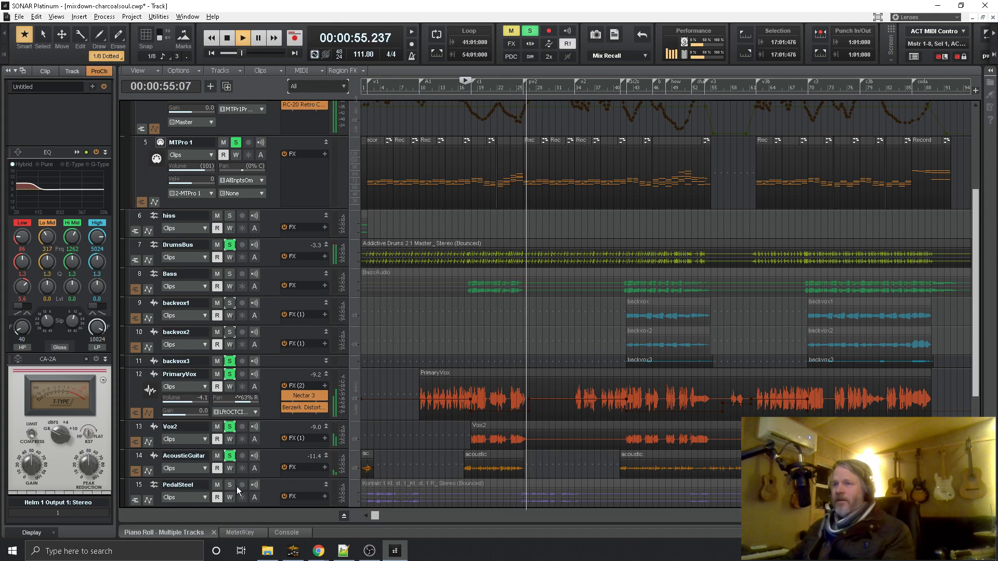
ctrl+click(240, 485)
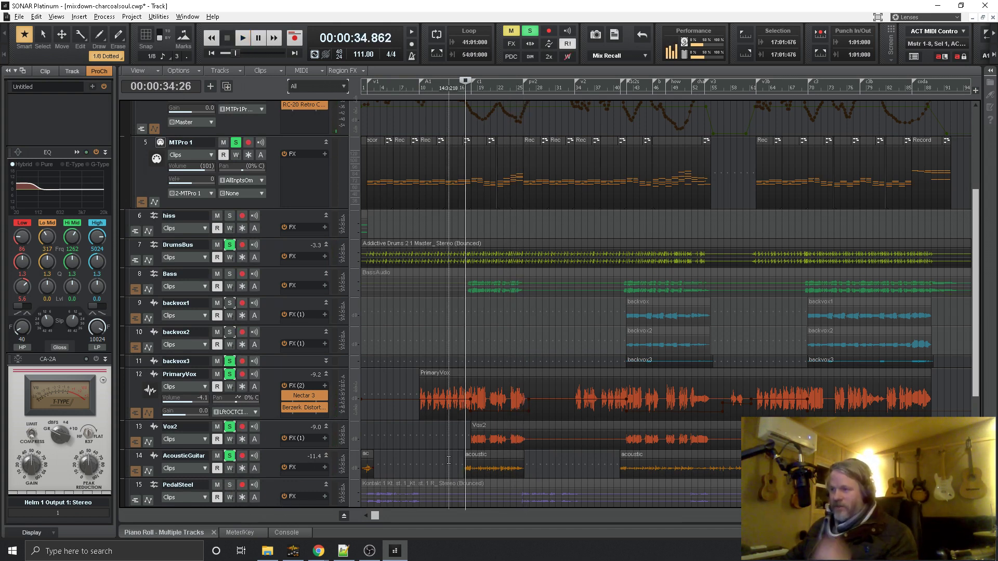
key(w)
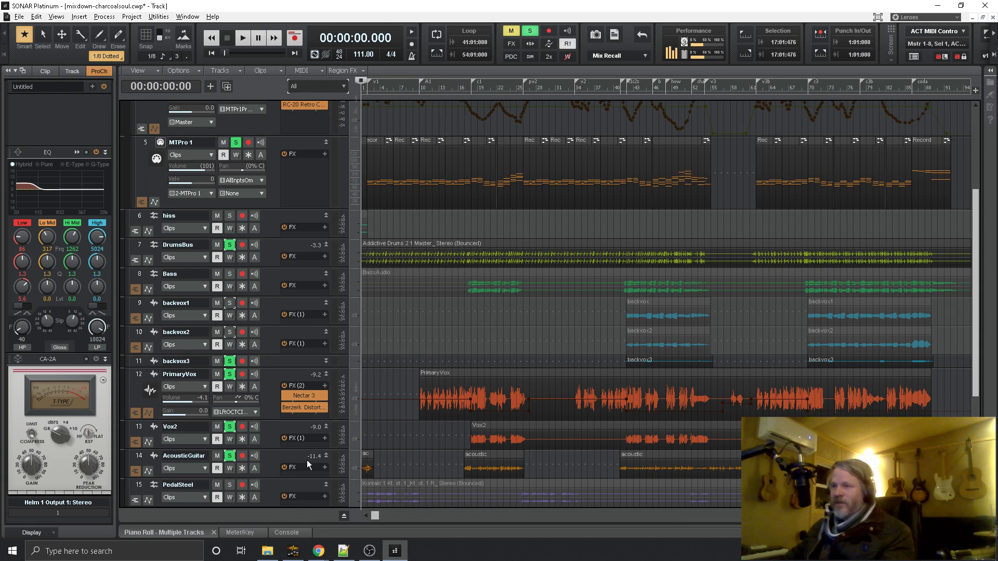
click(228, 485)
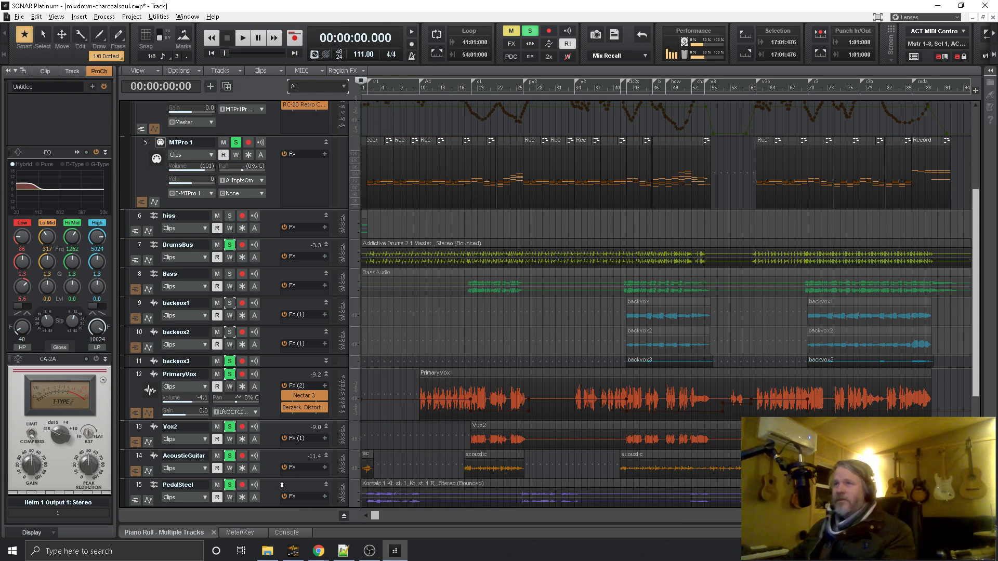
- Clear all solos with the global Solo button and play the full mix from the start
click(529, 33)
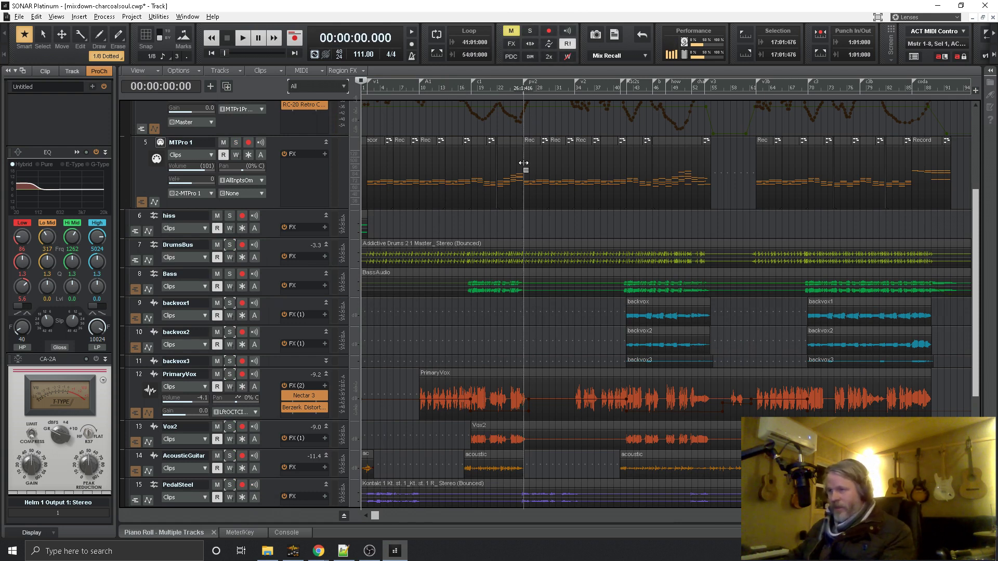
key(space)
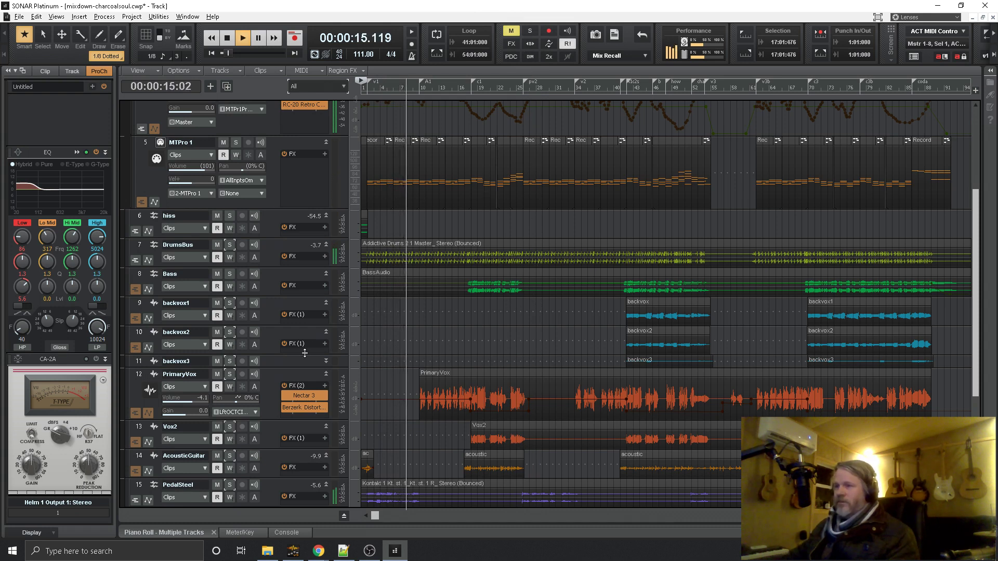
- Expand the AcousticGuitar and Vox2 tracks to reveal their volume, pan and effects controls
double_click(309, 468)
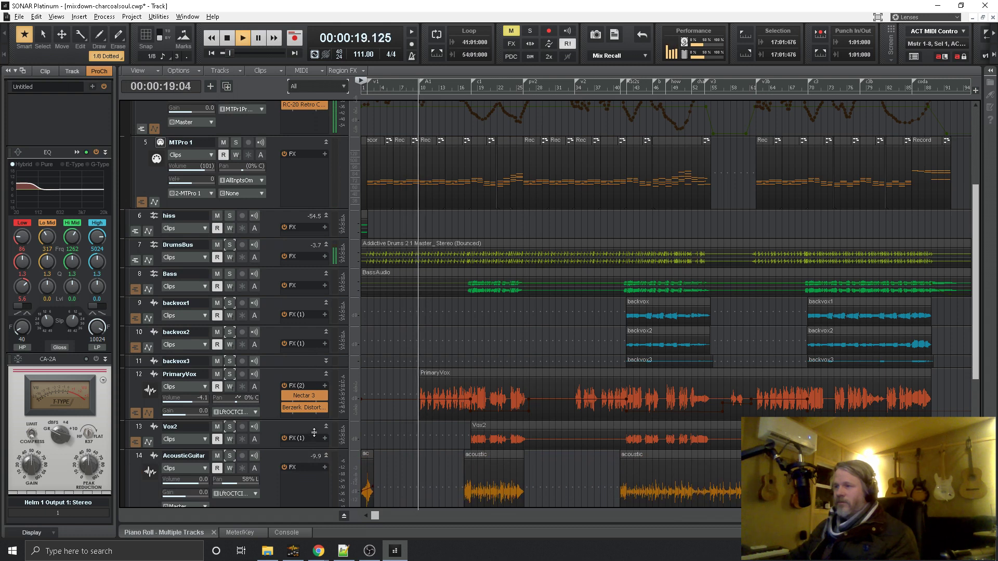
scroll(343, 436, down, 5)
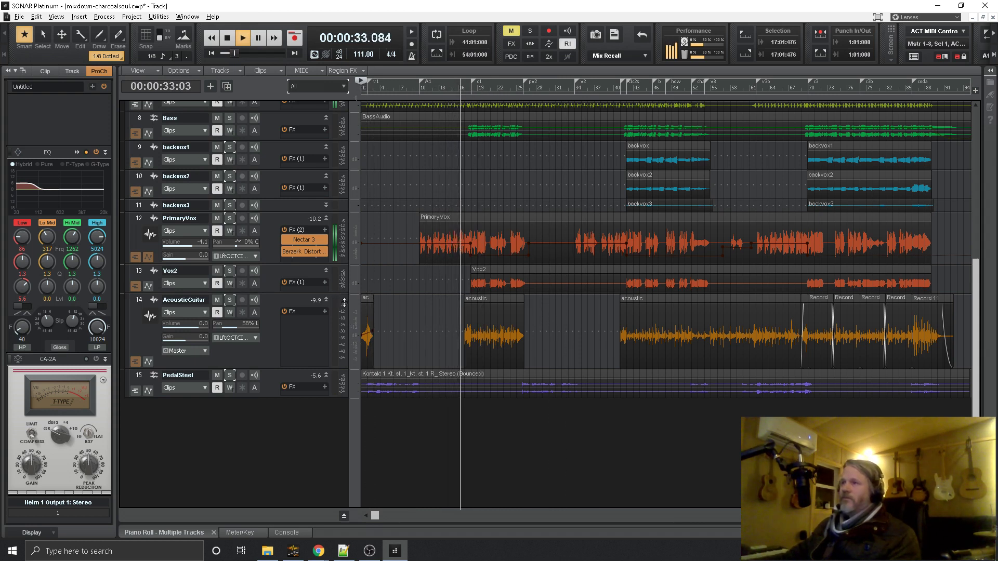
drag(344, 302, 345, 346)
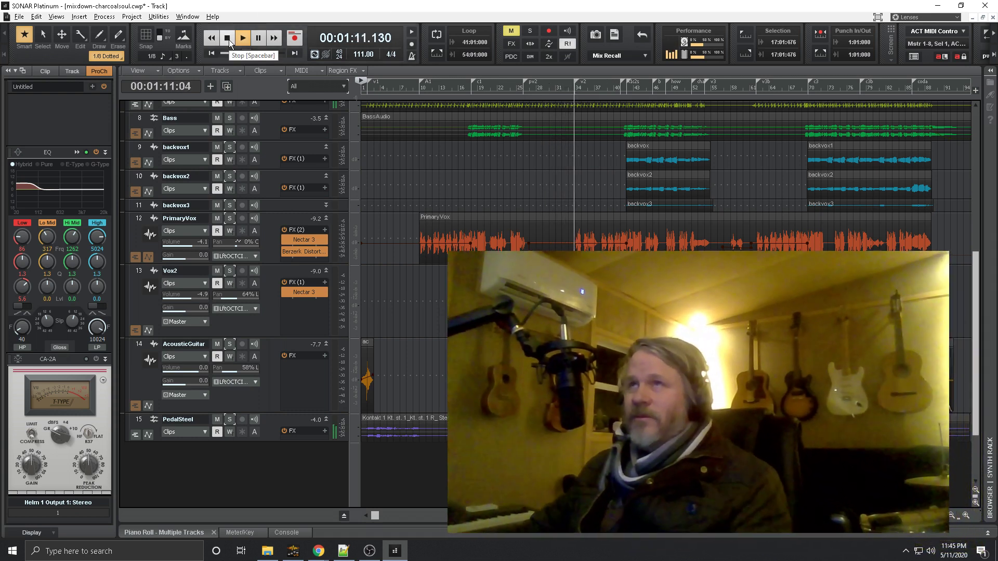
- Stop the full mix back at 00:00:00.000 and show the Windows clock and calendar
click(229, 40)
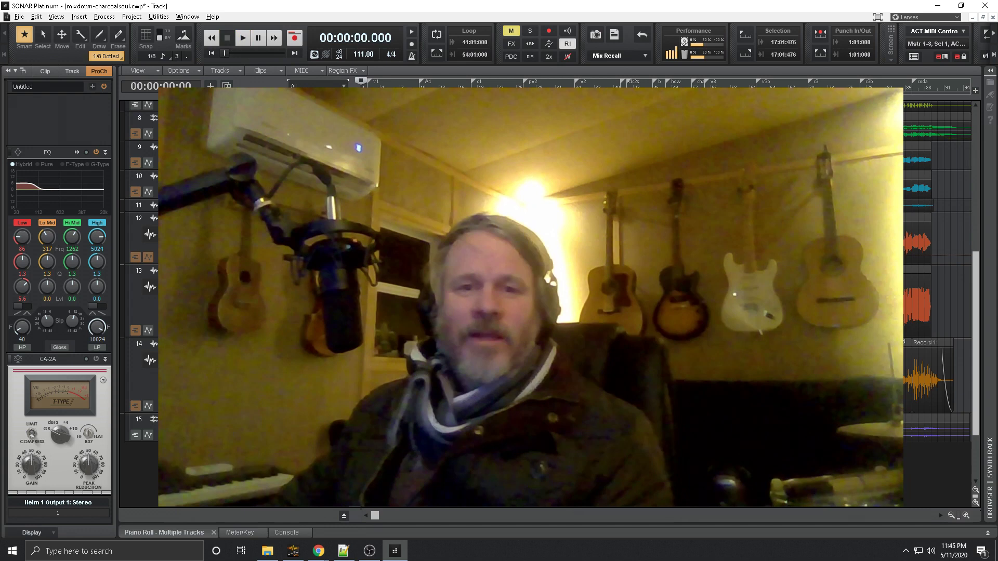
click(955, 557)
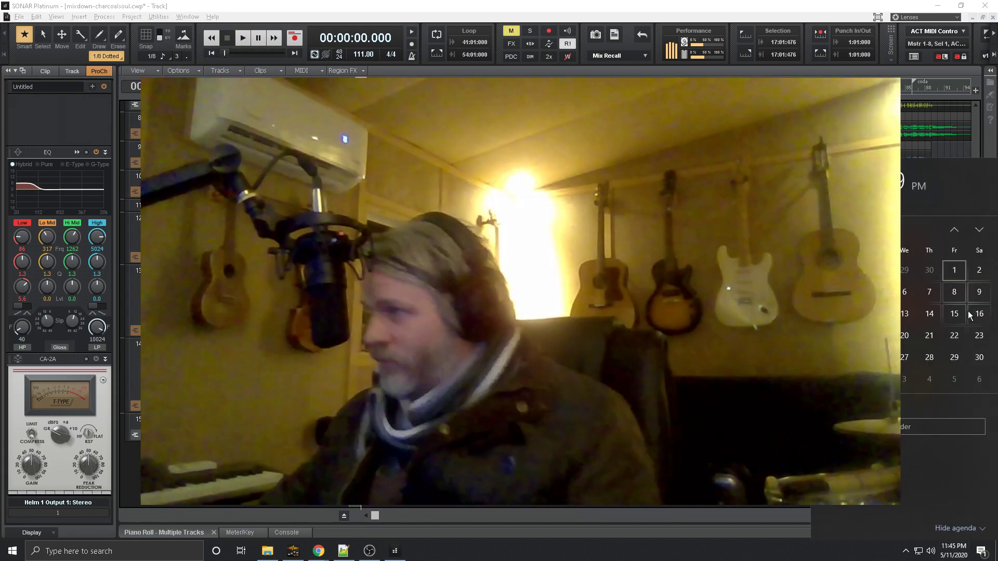